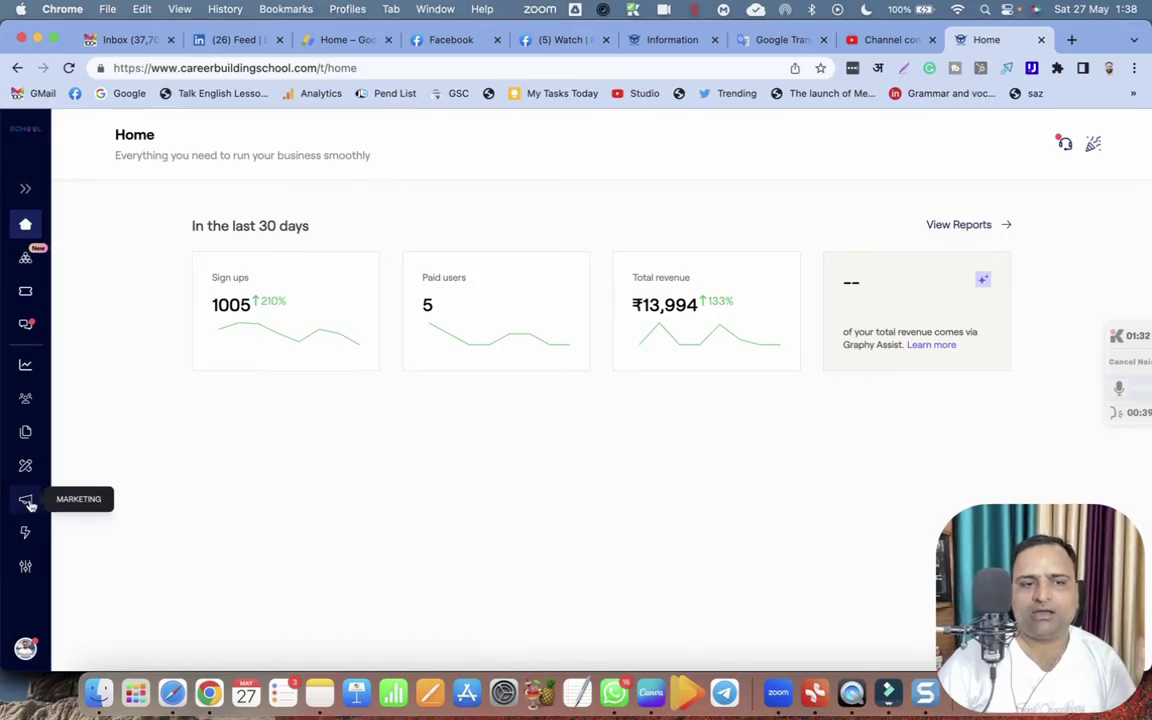
- Go to the marketing promo codes list and start a new promo code
click(26, 502)
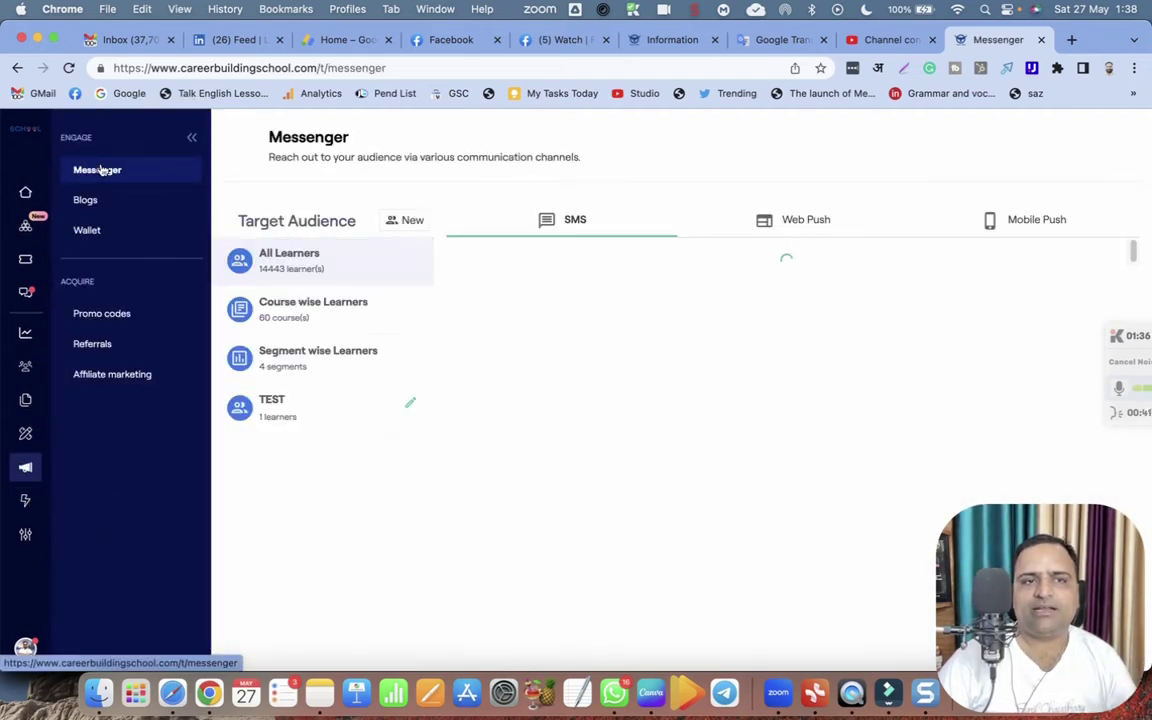
click(95, 317)
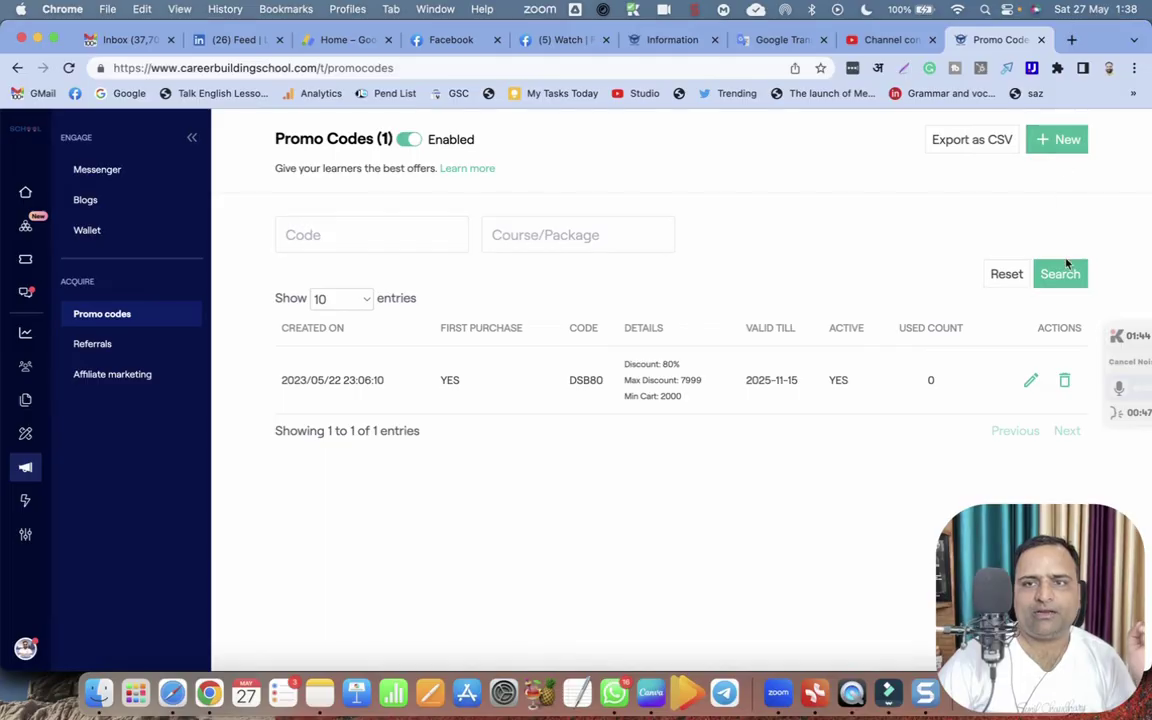
click(1066, 141)
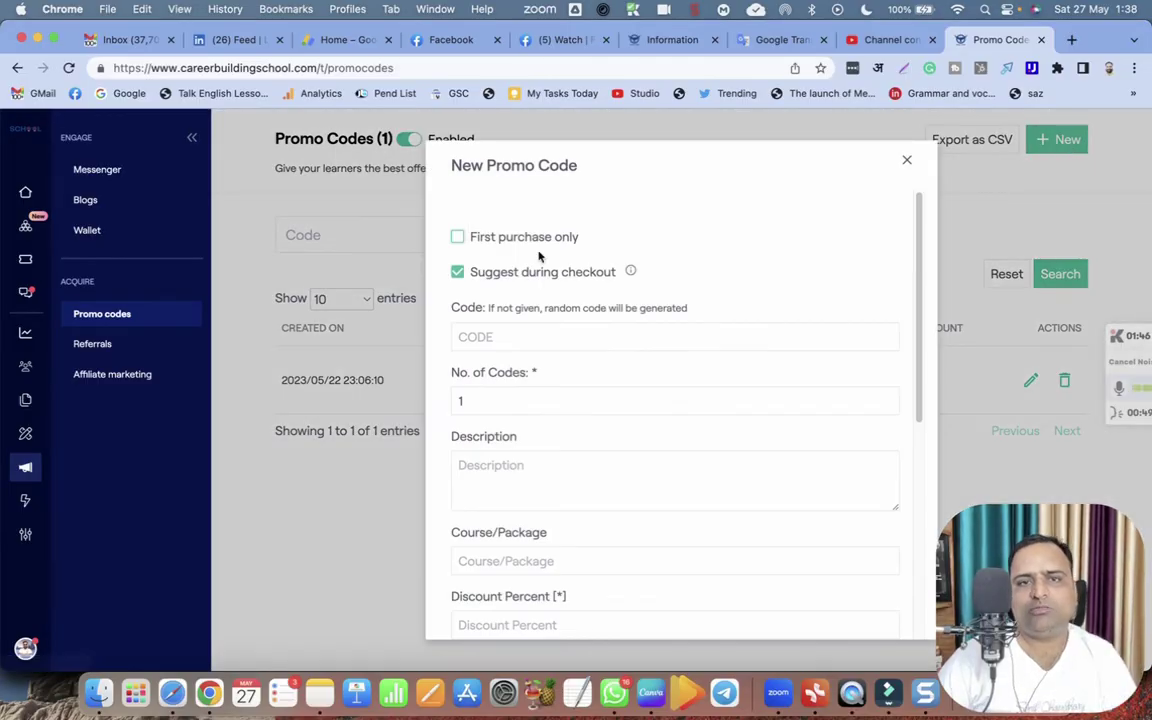
- Turn off the Suggest during checkout option for the new promo code
click(459, 239)
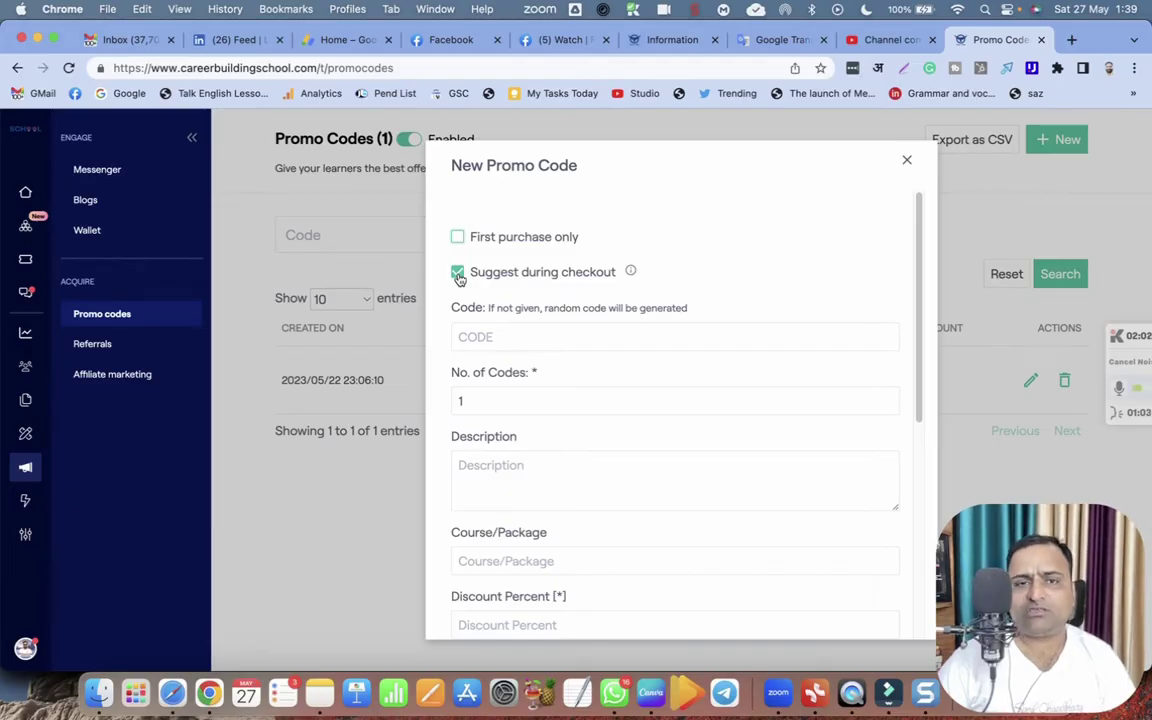
click(459, 278)
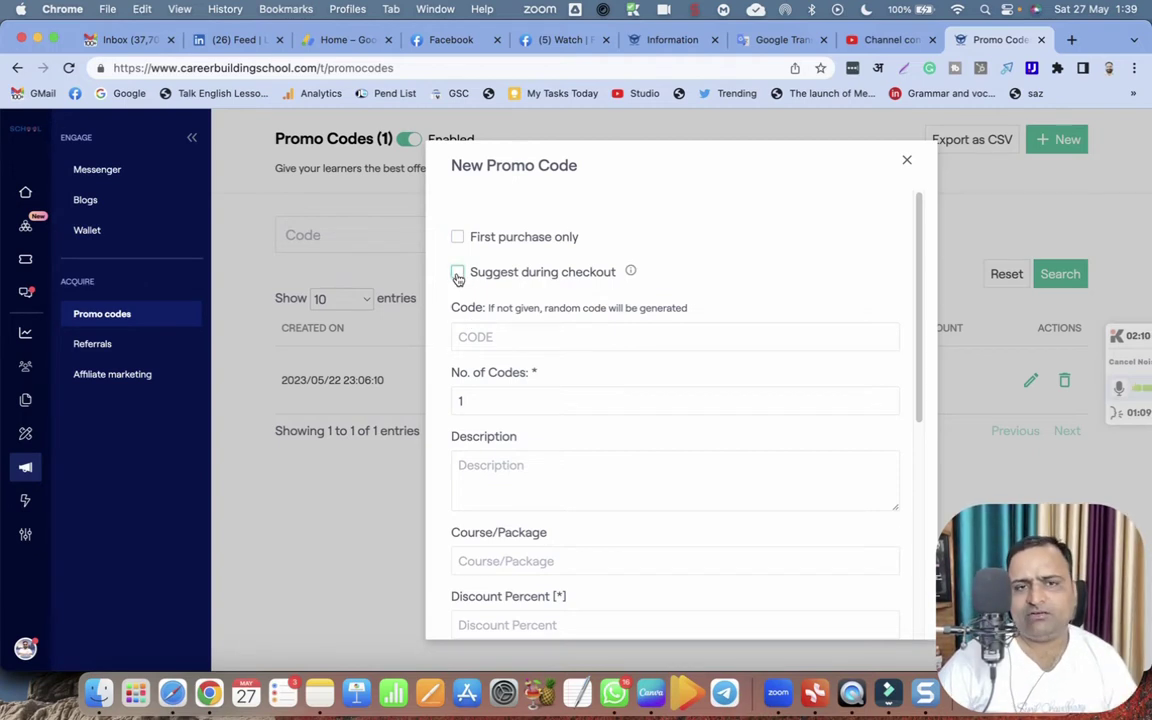
click(459, 278)
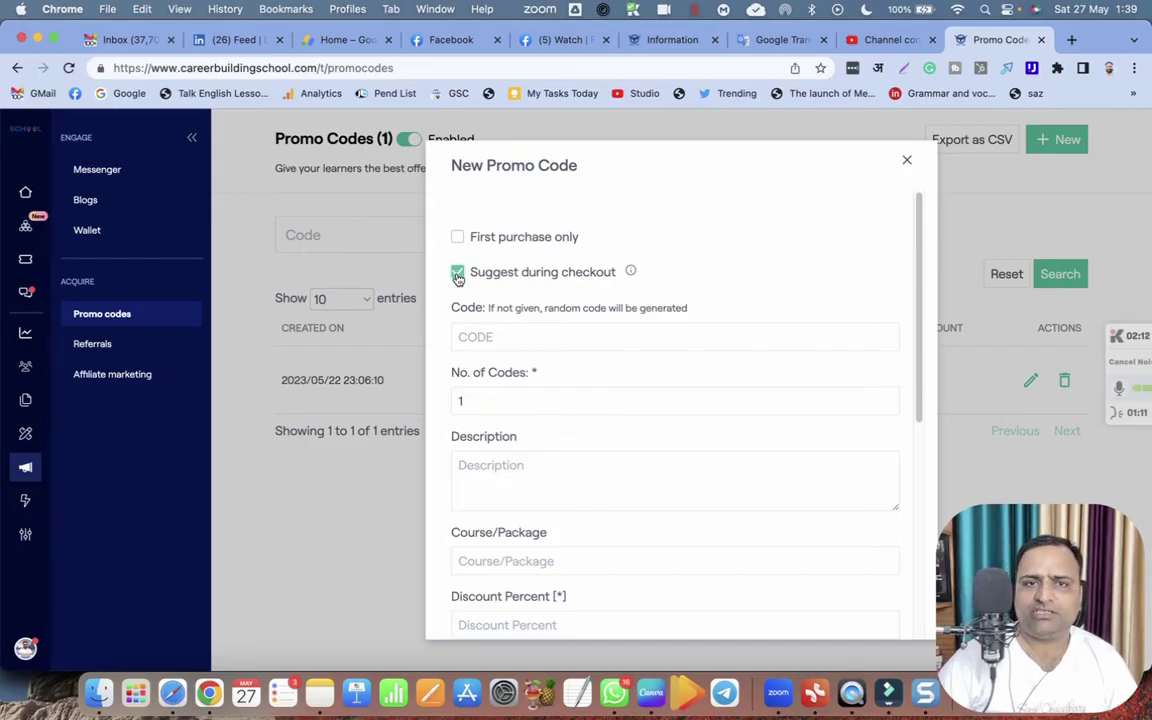
click(458, 276)
- Enter SPEOFF as the code for the new promo code
click(500, 340)
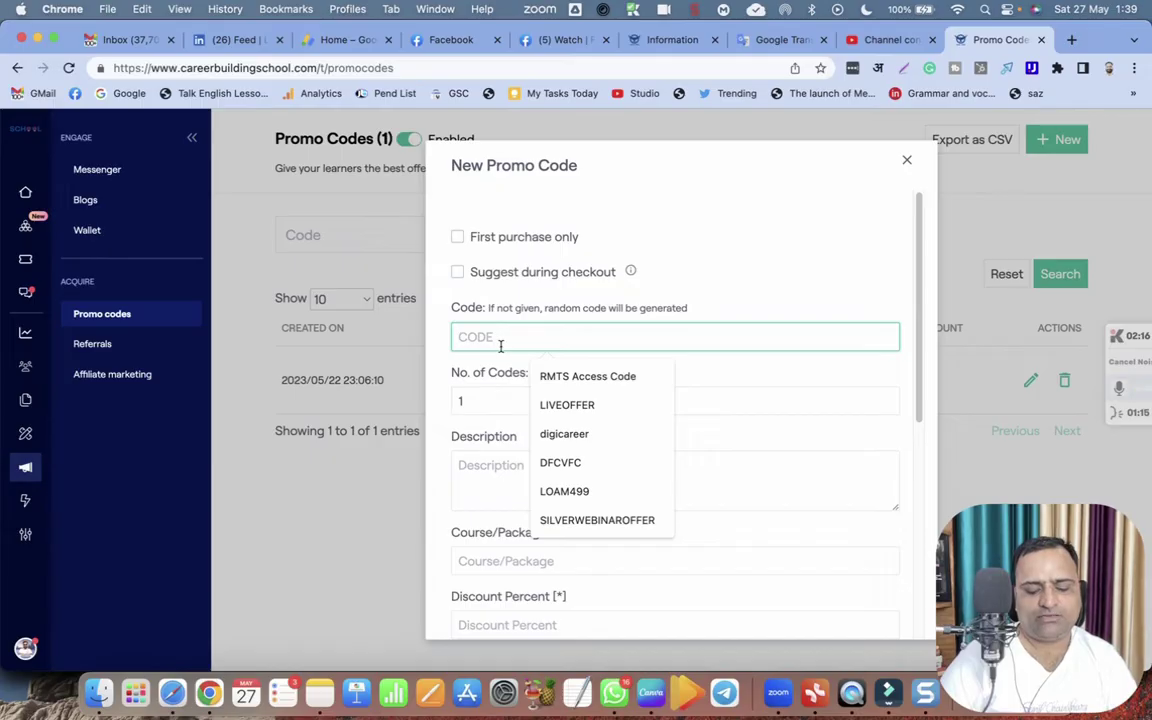
text(SPECIA)
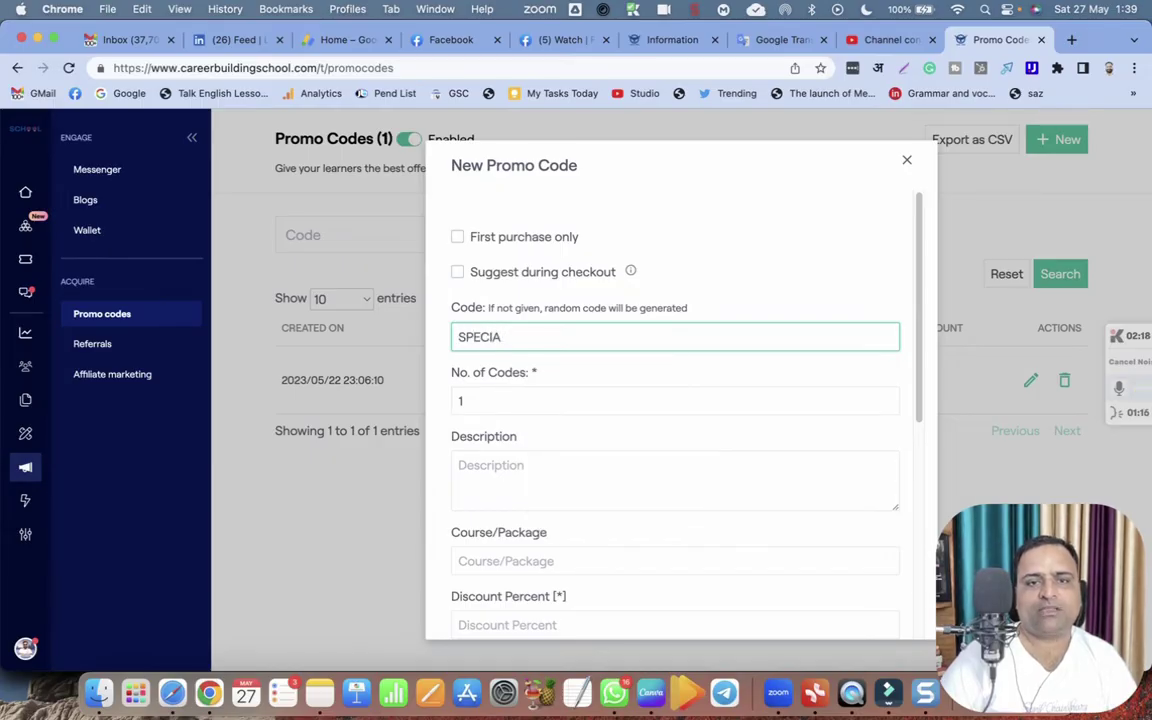
text(LOFF)
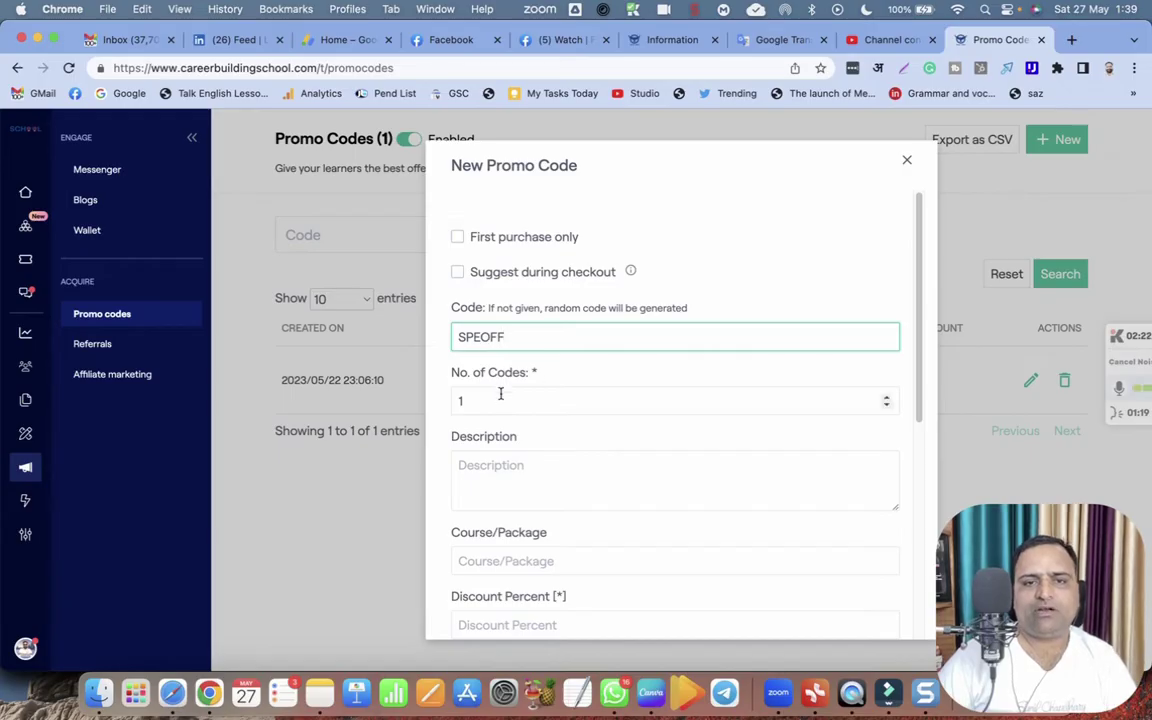
- Enter "For My That Course" as the promo code's description
scroll(503, 400, down, 1)
scroll(508, 425, down, 1)
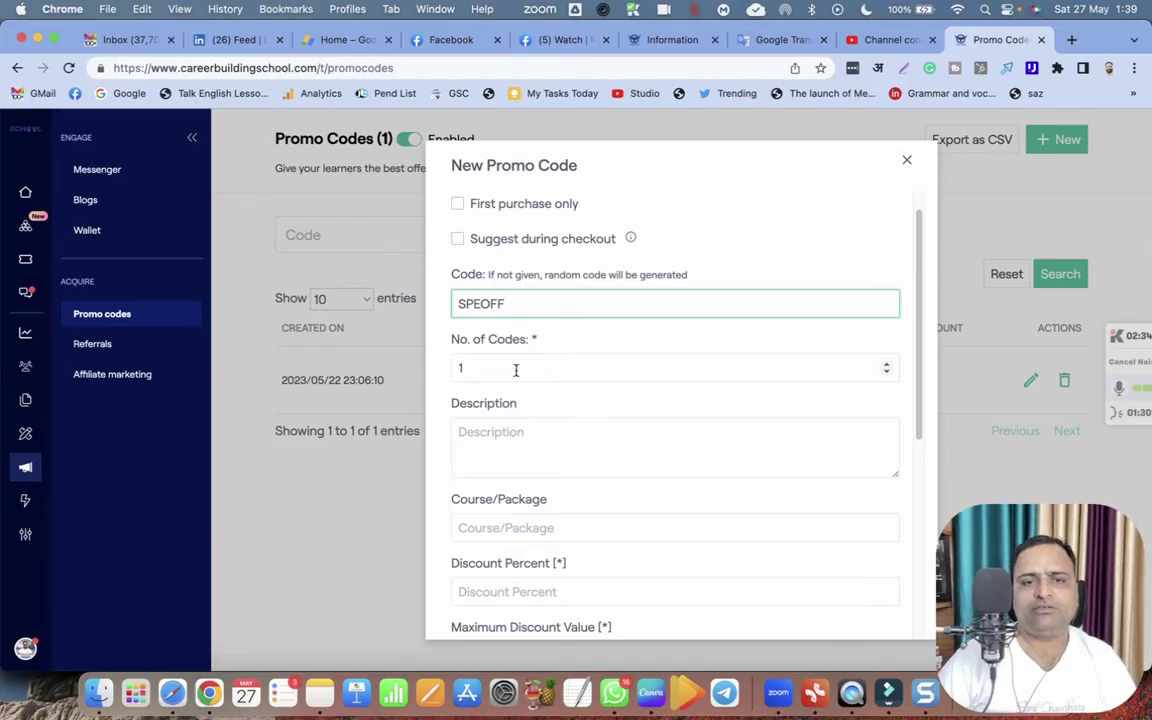
click(516, 441)
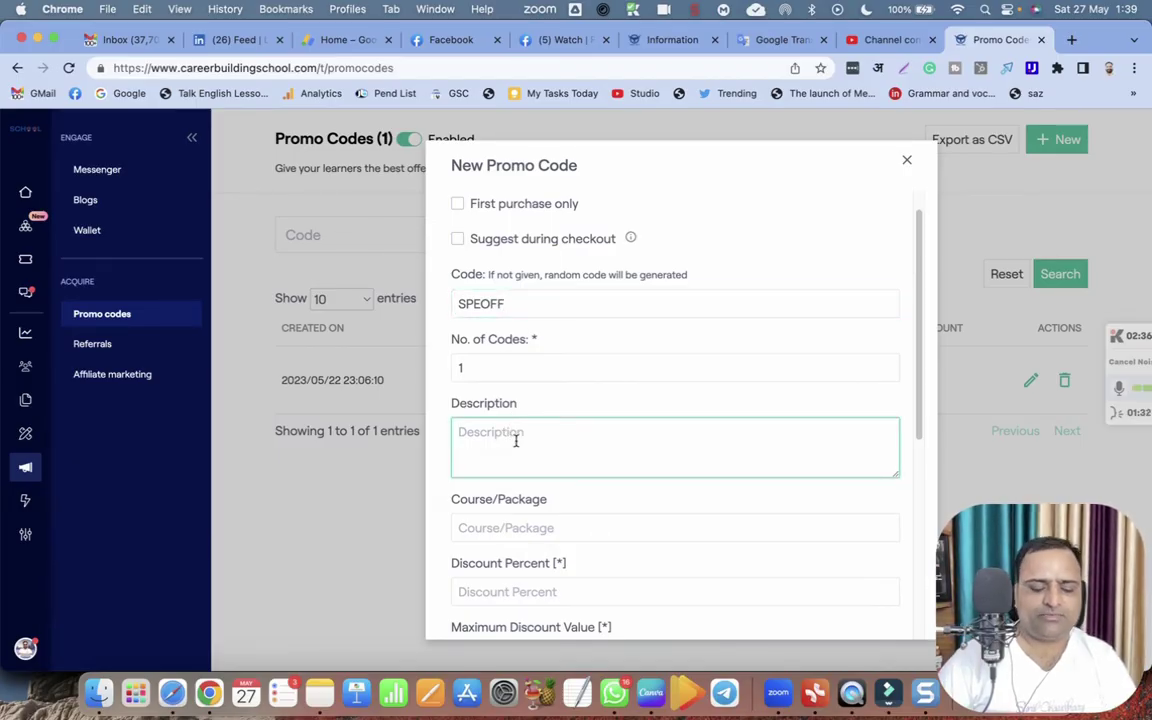
text(For )
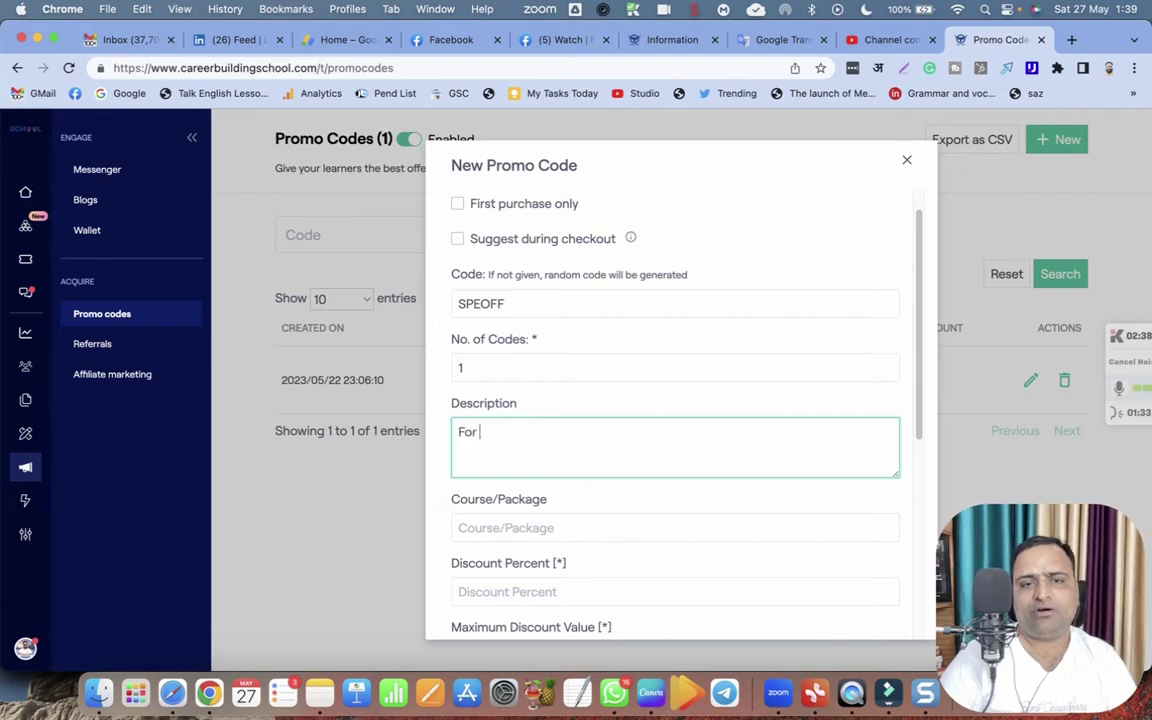
text(My That )
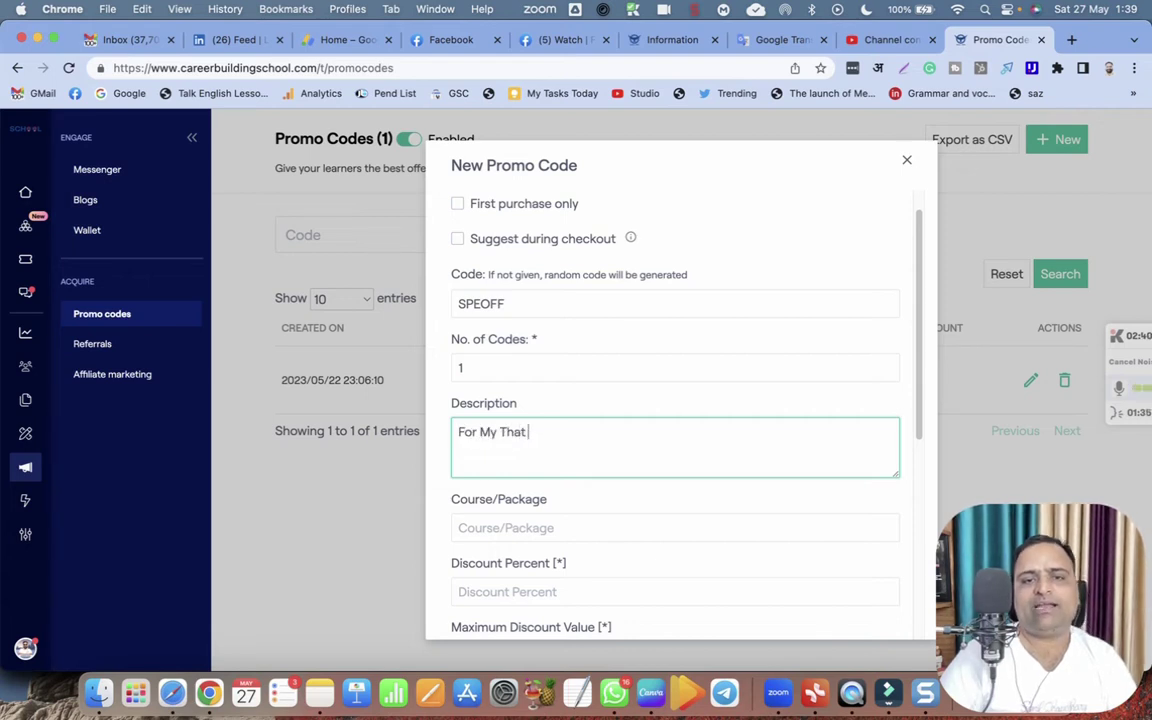
text(Course)
- Search the courses and packages for "Empire" and assign Digital Empire Mastery to the promo code
scroll(545, 404, down, 3)
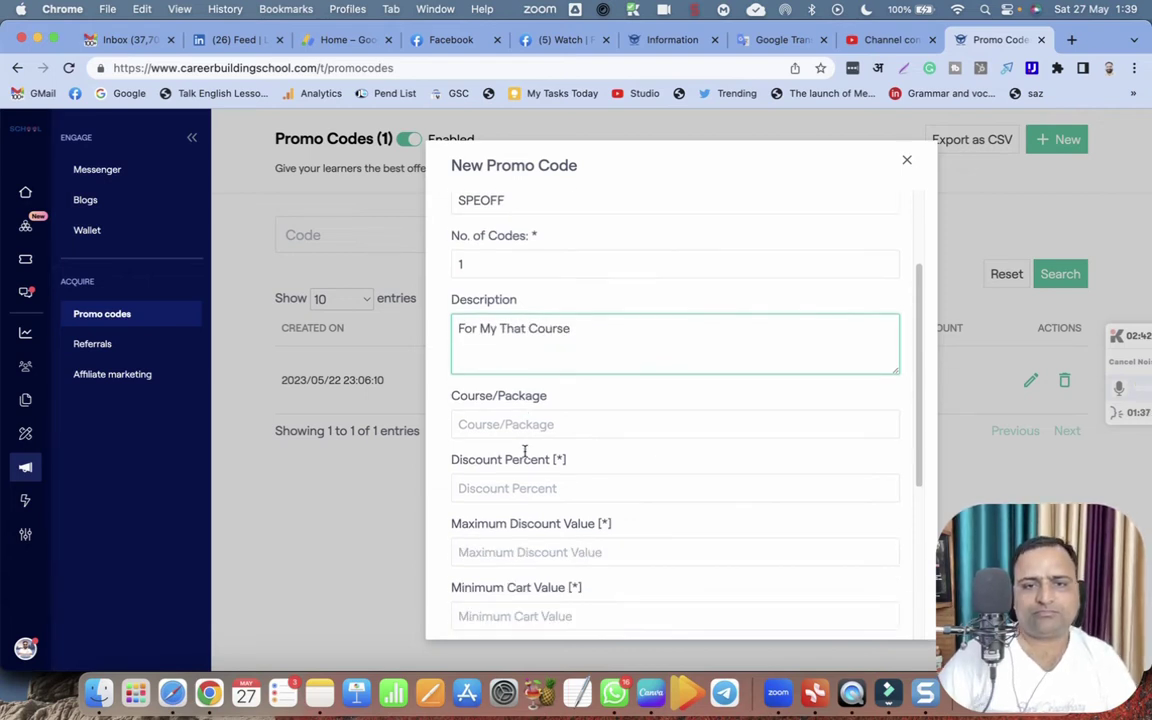
click(545, 402)
text(Empire)
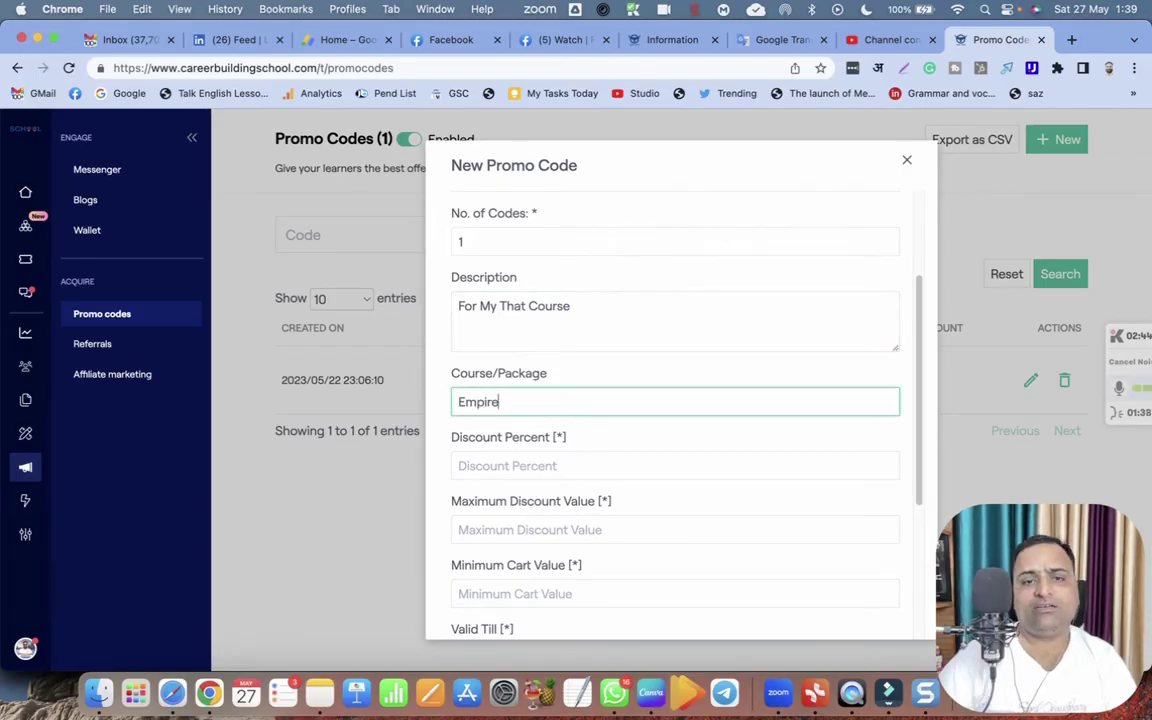
click(564, 495)
- Set the promo code's discount percent to 50 and its maximum discount value to 4000
scroll(568, 493, down, 2)
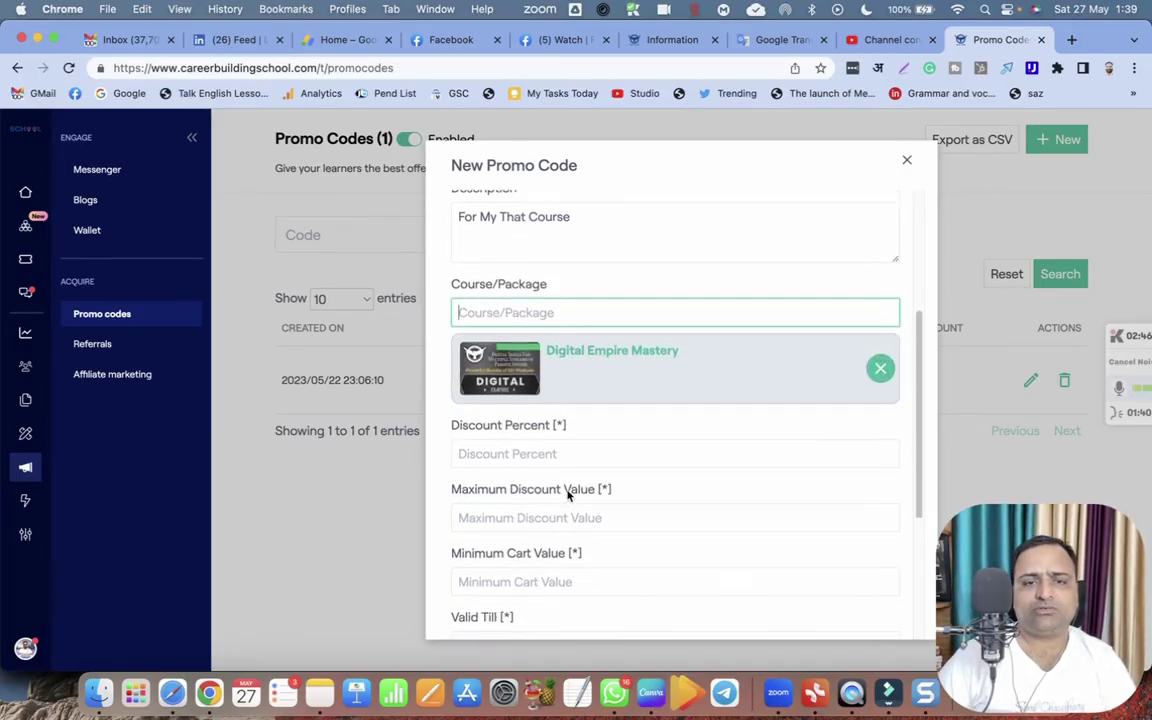
scroll(567, 493, down, 1)
click(512, 430)
text(50)
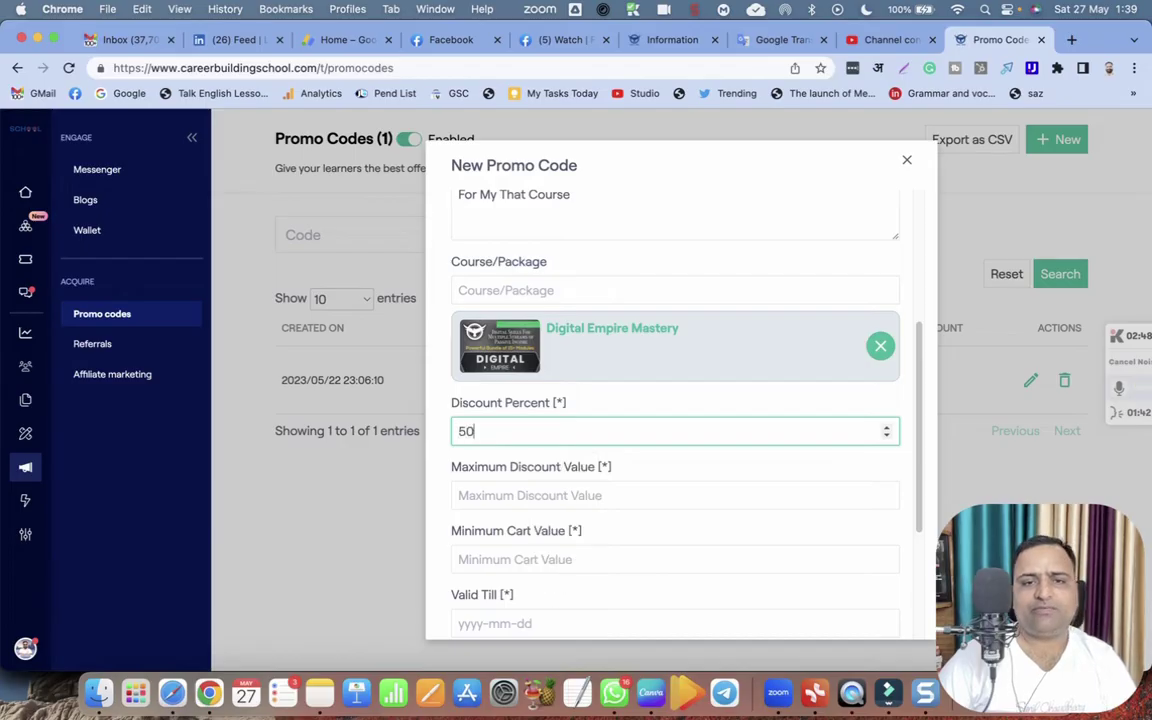
click(440, 455)
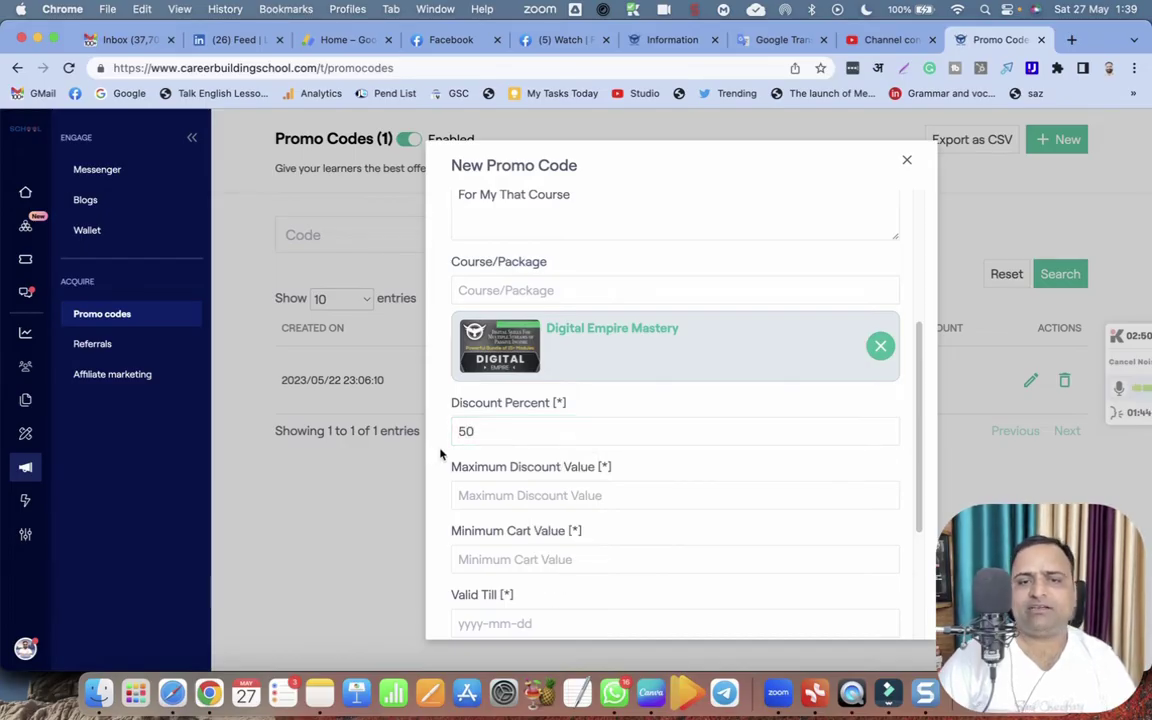
scroll(440, 455, down, 1)
click(491, 457)
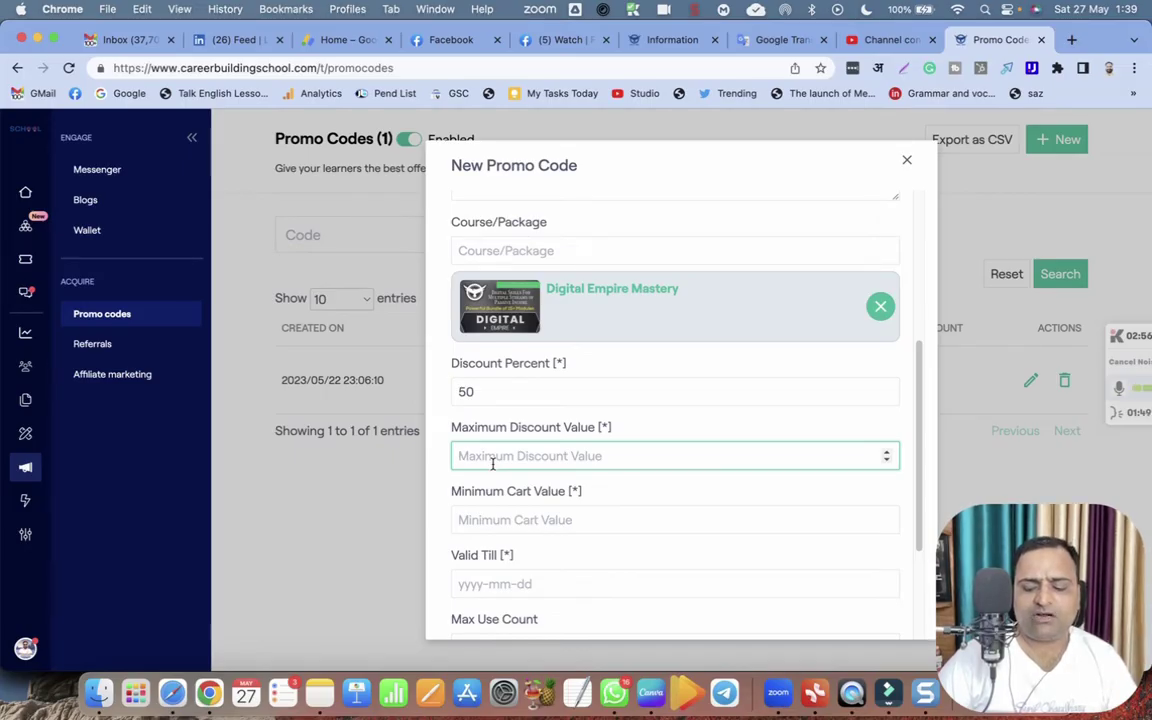
text(4000)
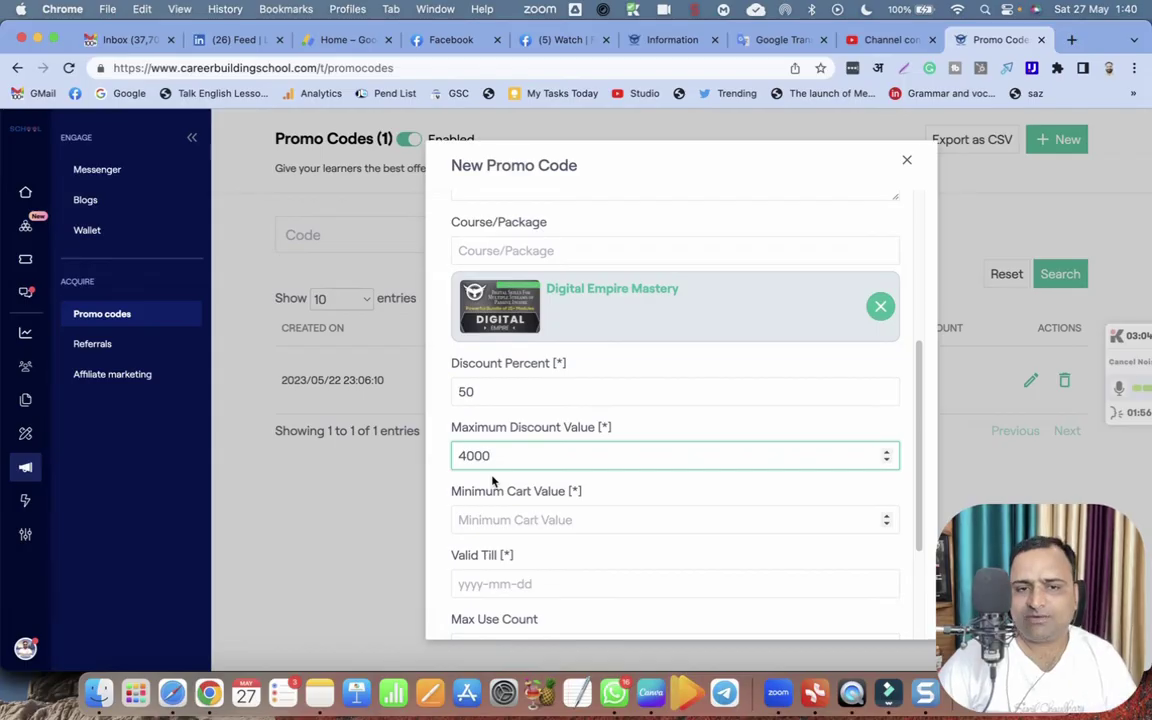
- Set the promo code's minimum cart value to 2000
scroll(492, 481, down, 1)
scroll(492, 482, down, 4)
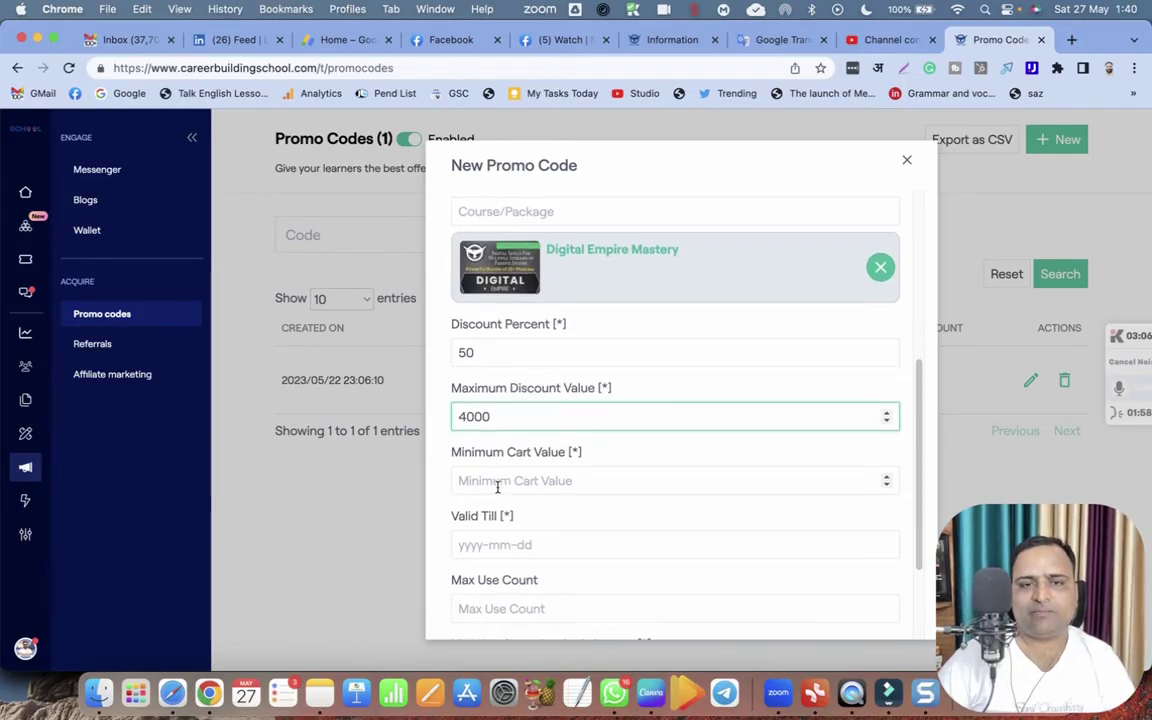
click(498, 474)
text(2000)
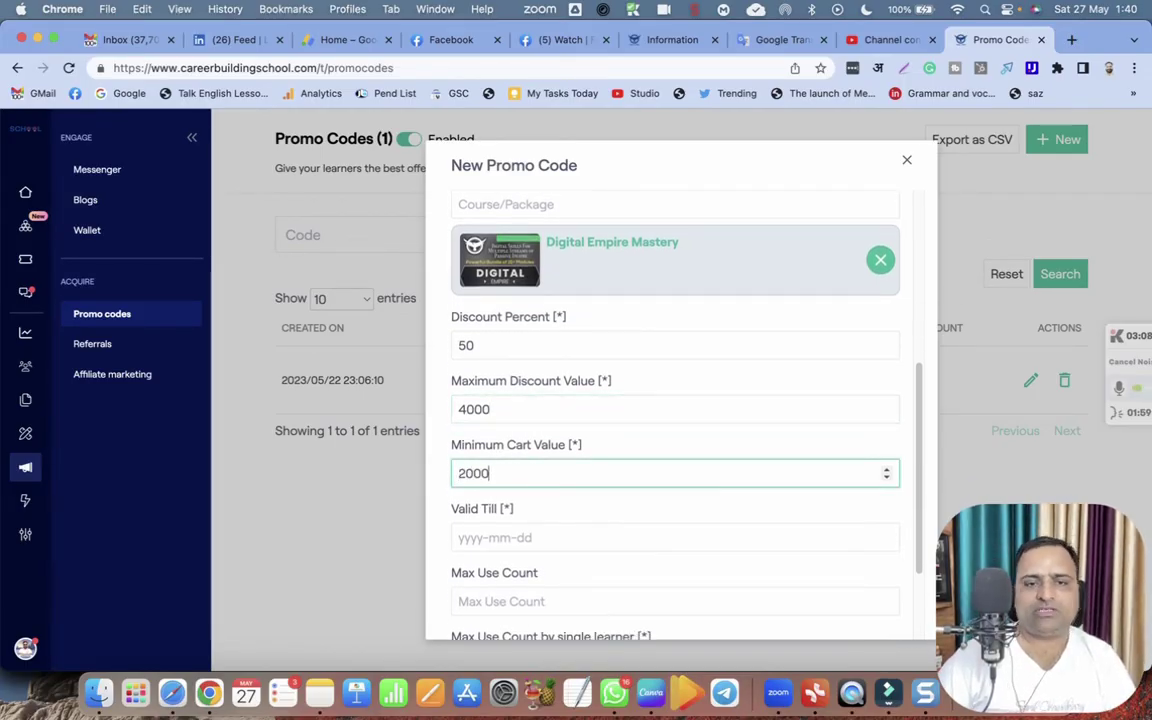
scroll(535, 463, down, 2)
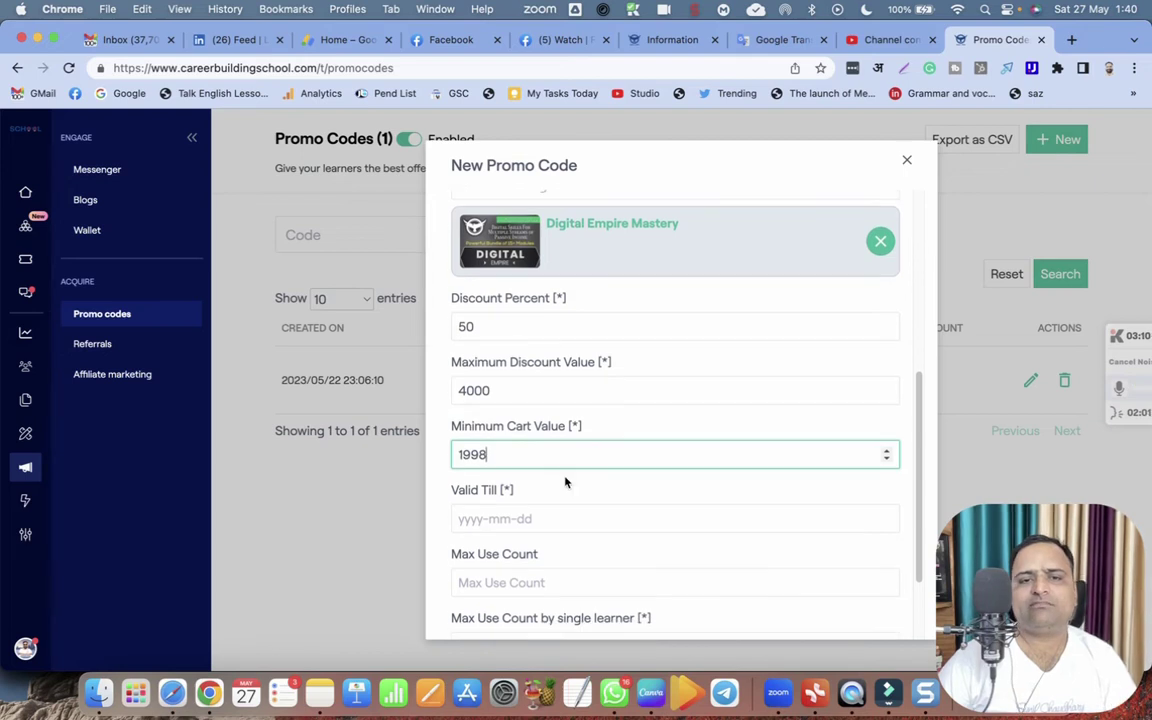
click(432, 473)
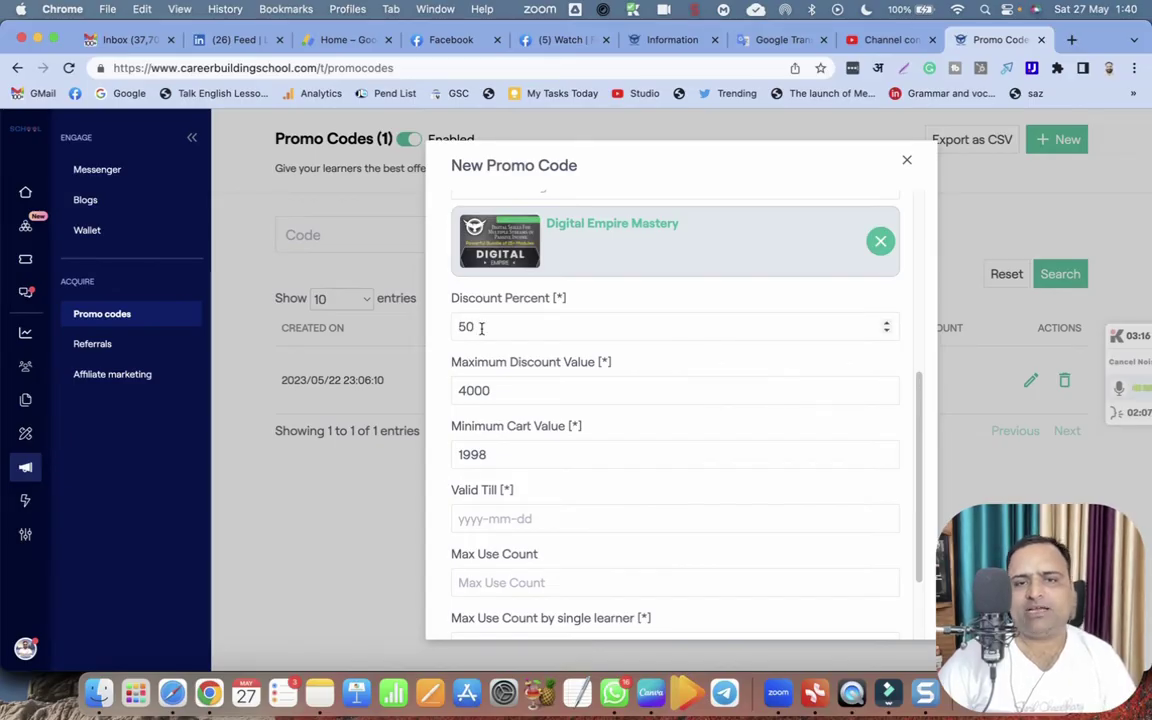
double_click(475, 454)
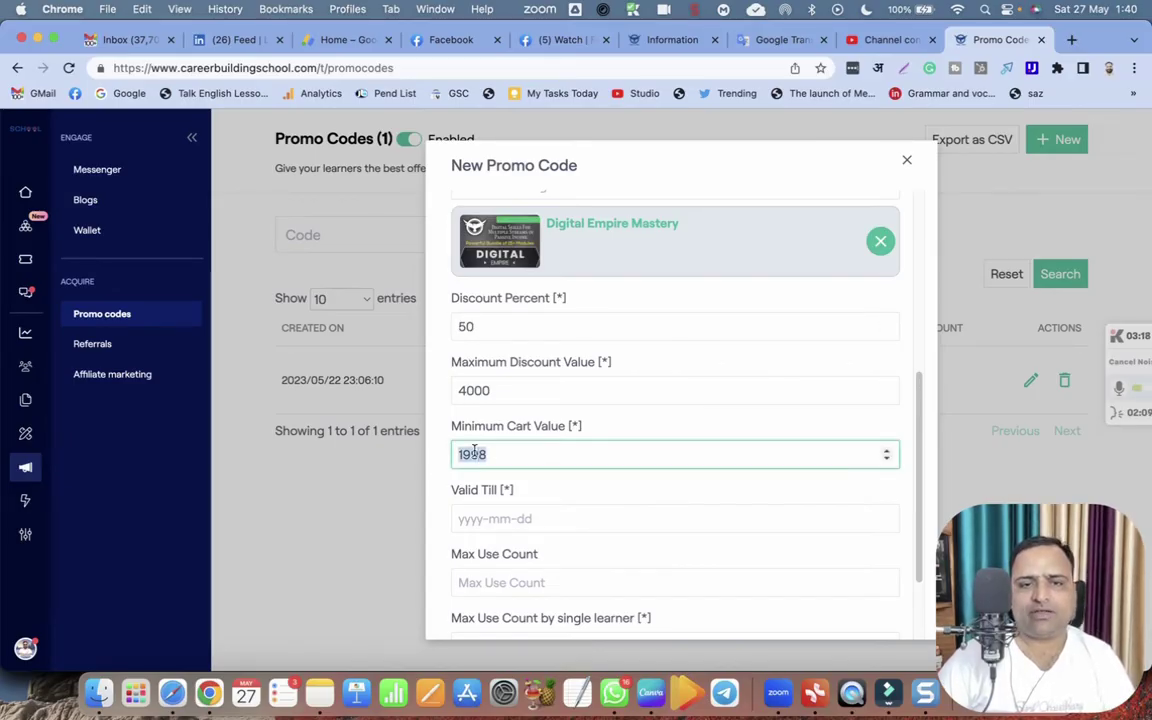
text(2000)
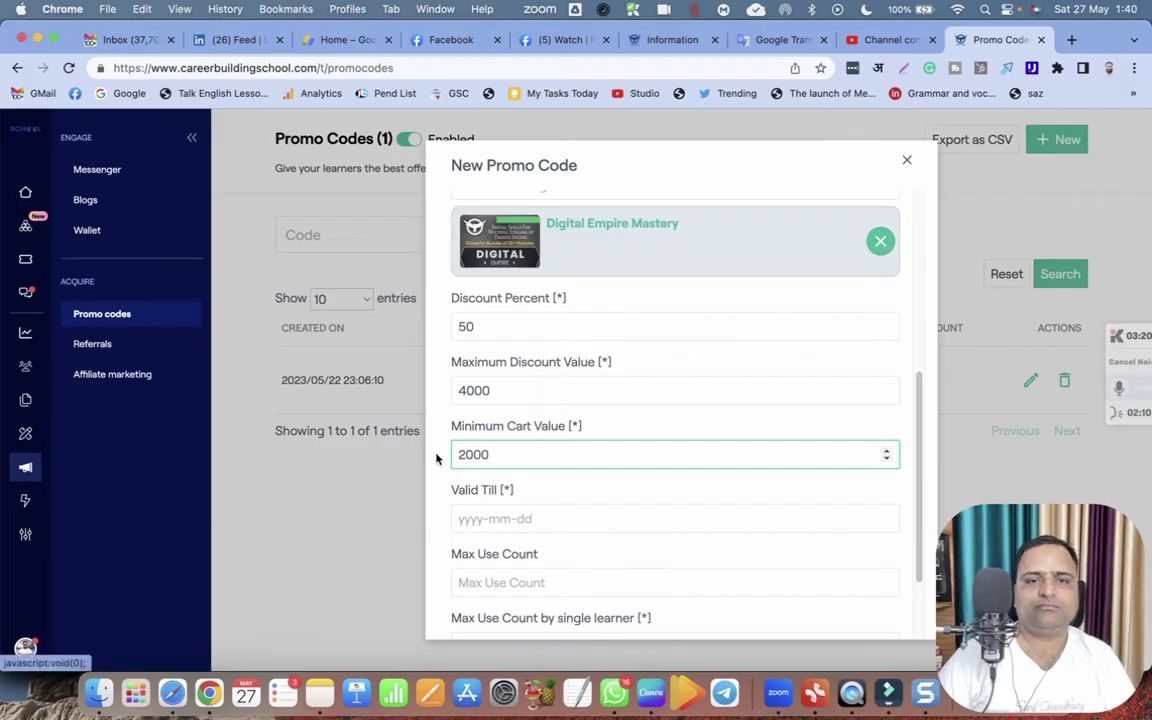
click(437, 461)
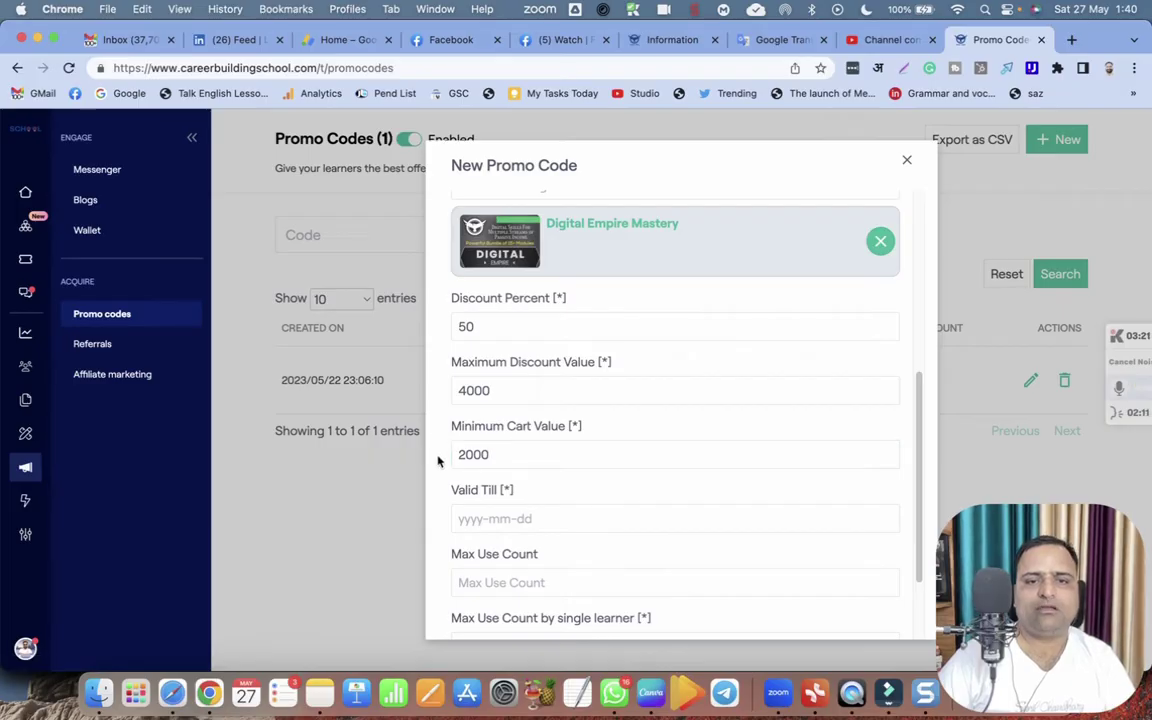
- Set the promo code's Valid Till date to 2023-06-30
click(502, 521)
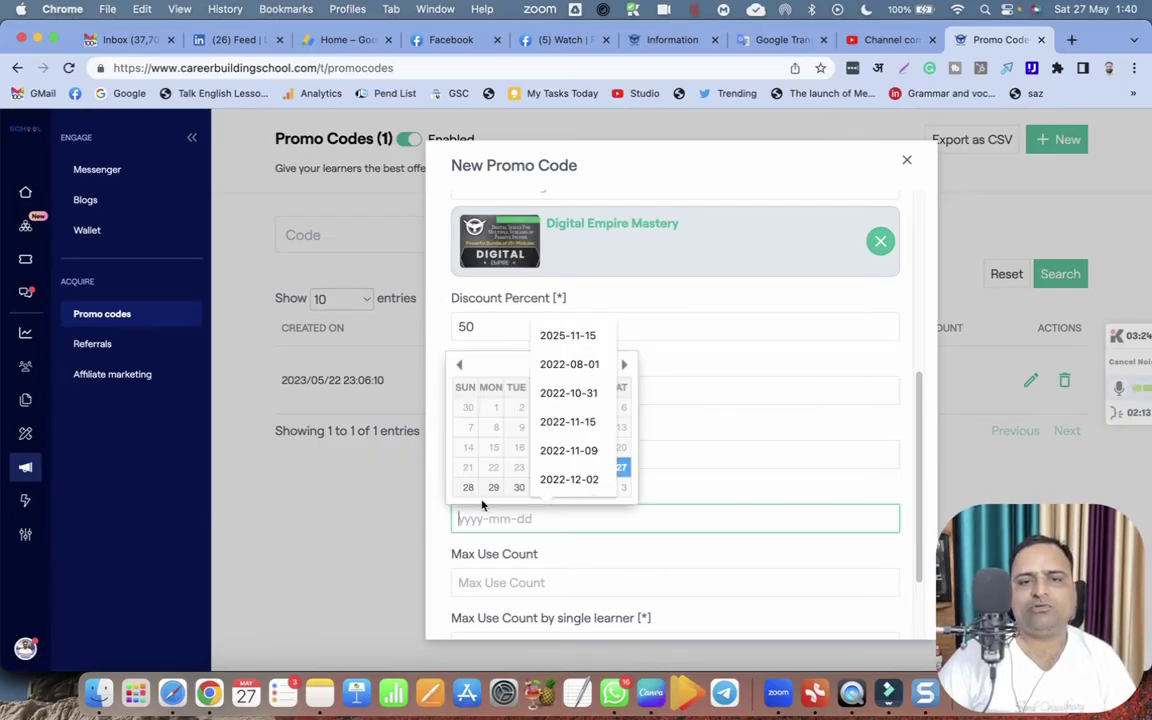
click(432, 511)
click(527, 518)
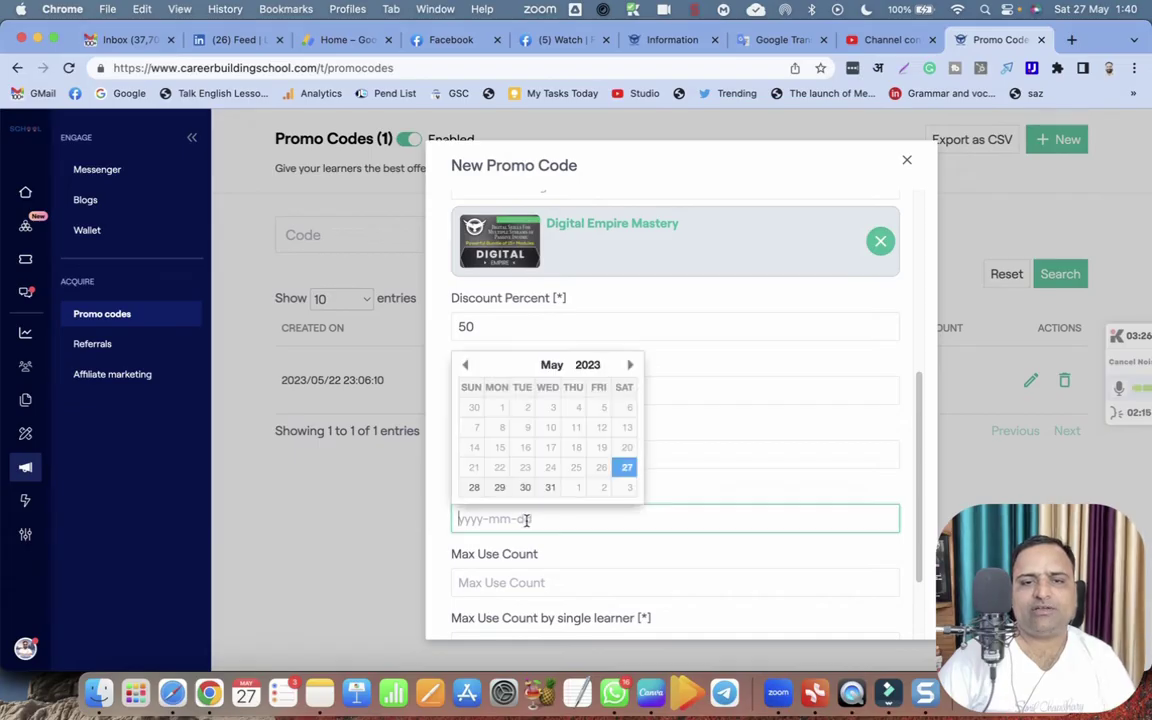
click(630, 366)
click(601, 487)
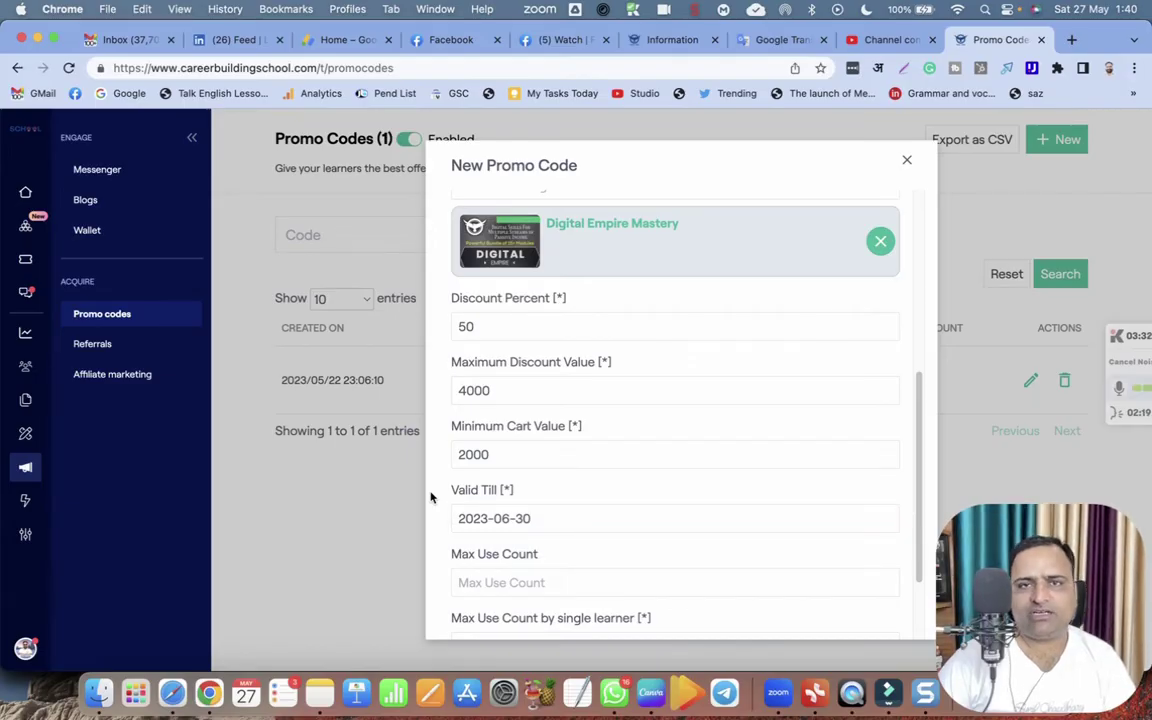
- Clear the promo code's Max Use Count by single learner value
click(512, 585)
click(441, 568)
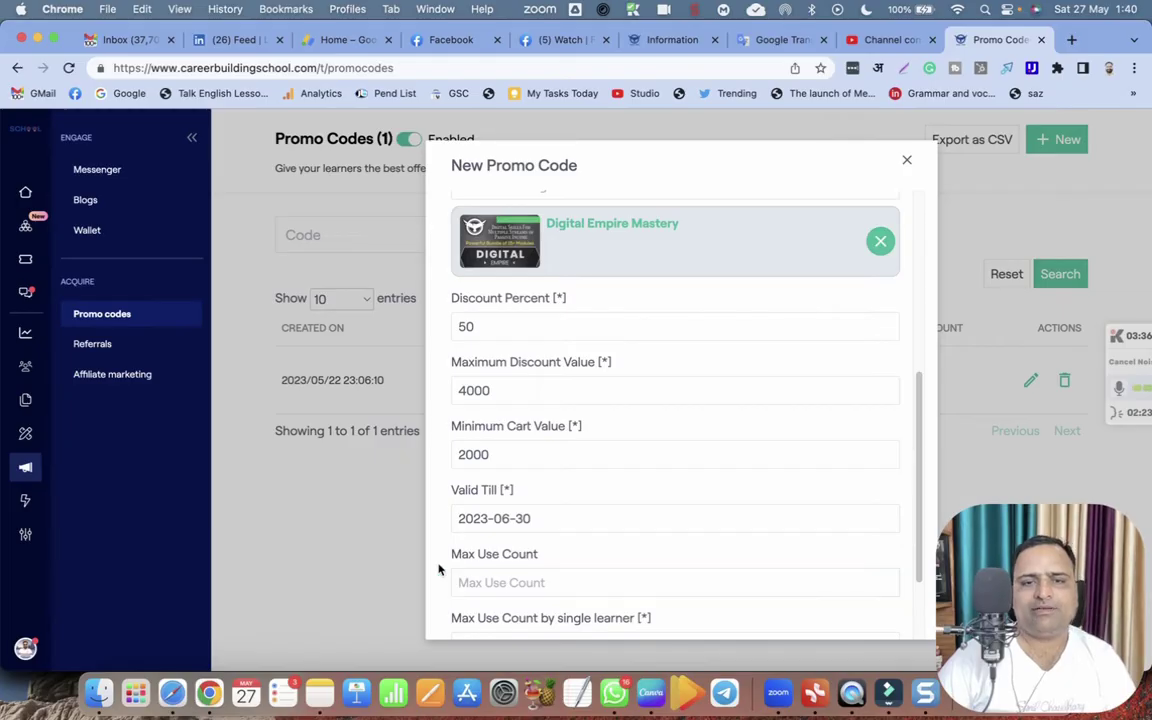
scroll(441, 568, down, 3)
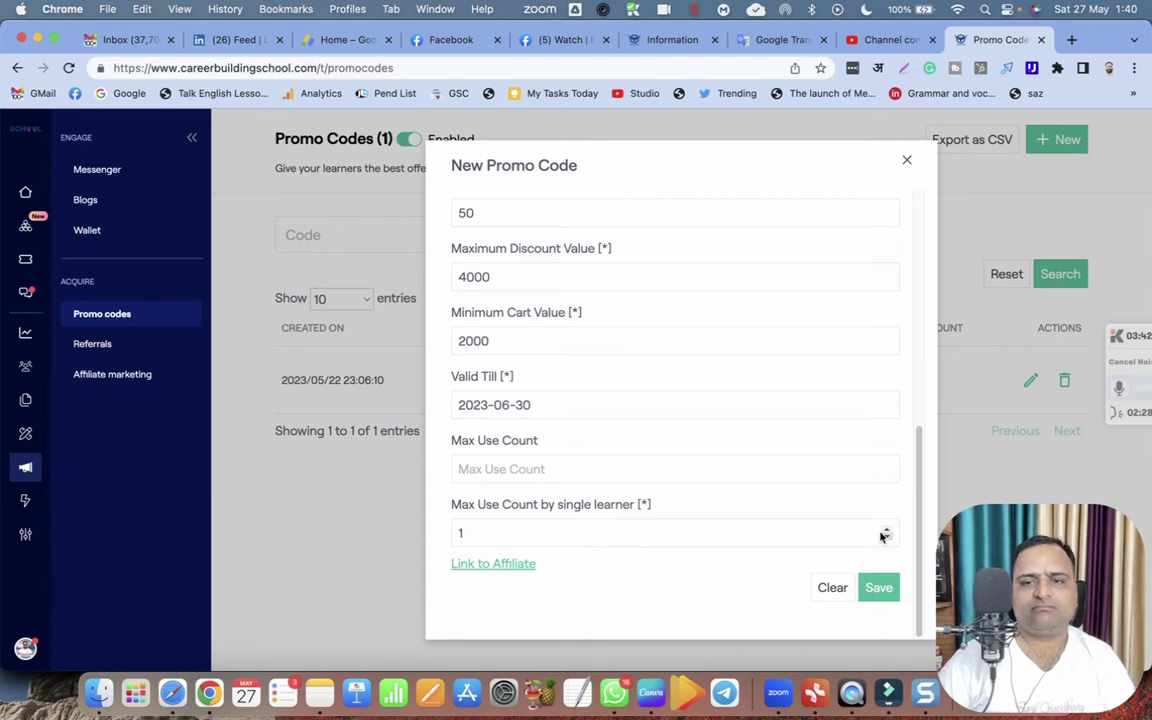
click(601, 533)
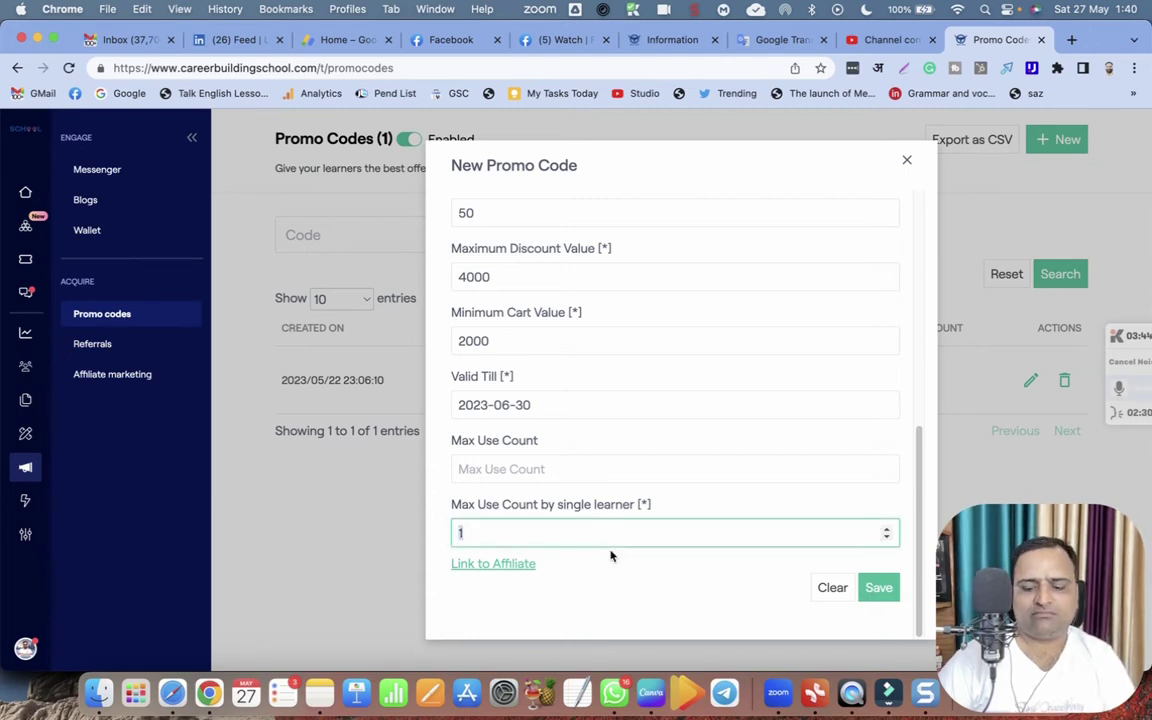
key(BackSpace)
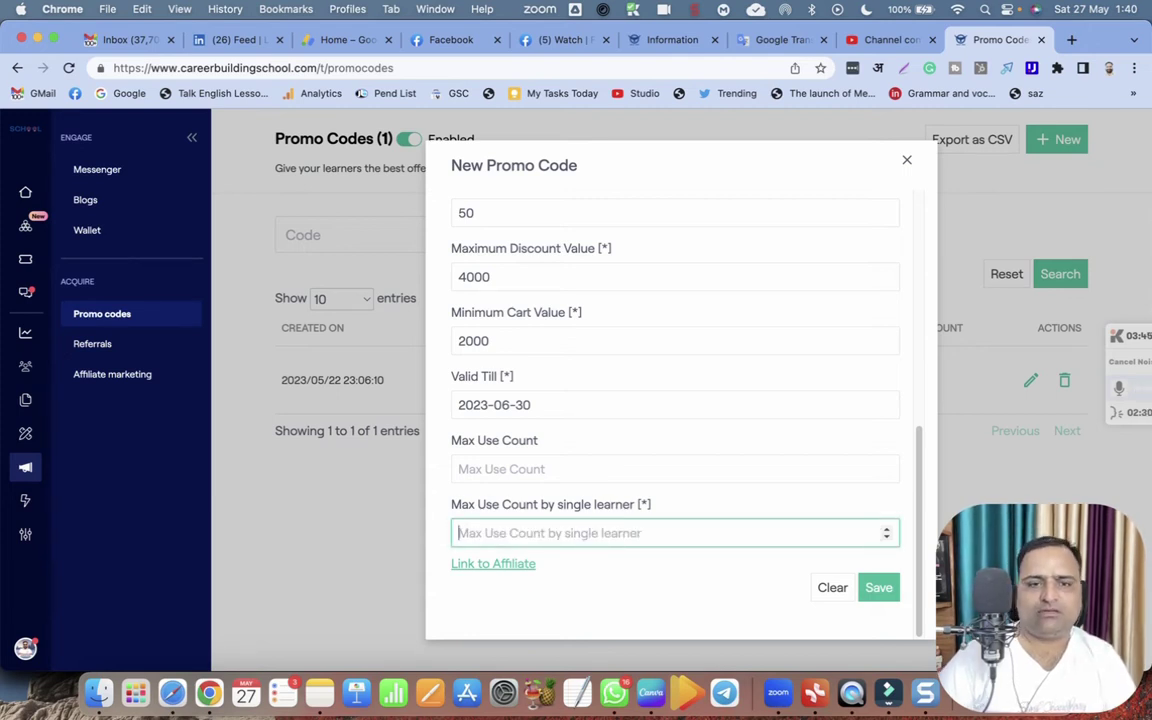
click(435, 532)
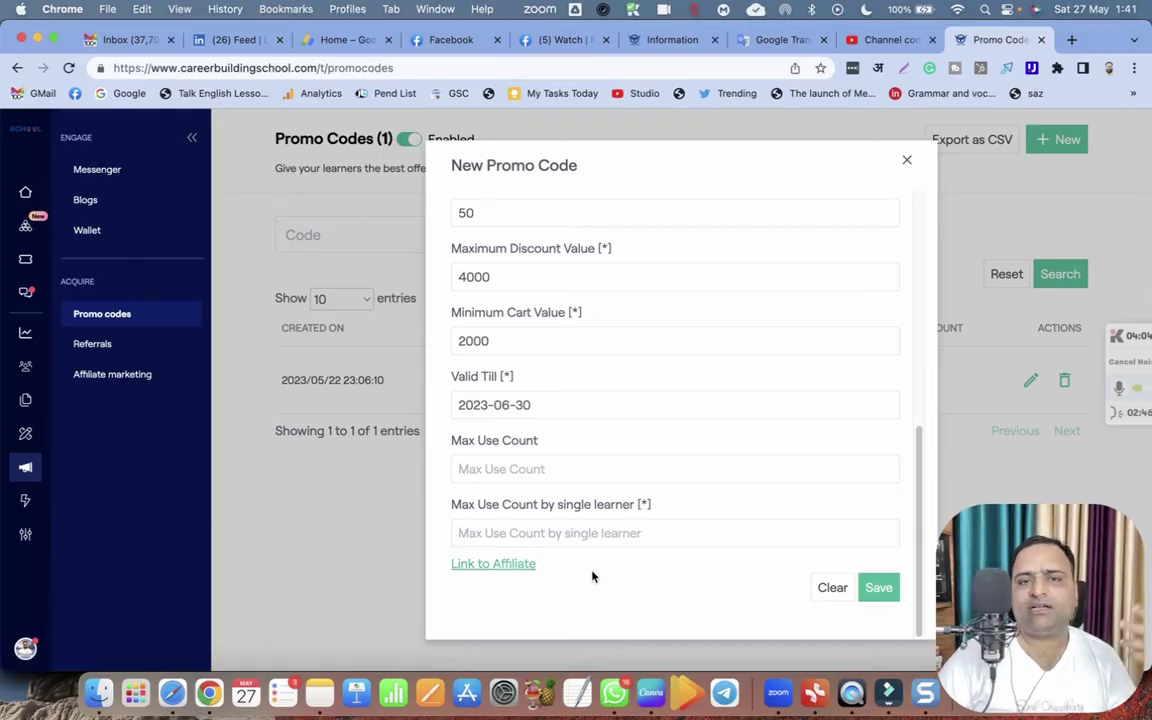
- Review the filled-in promo code form and try to save it without a Max Use Count by single learner value
scroll(592, 576, up, 10)
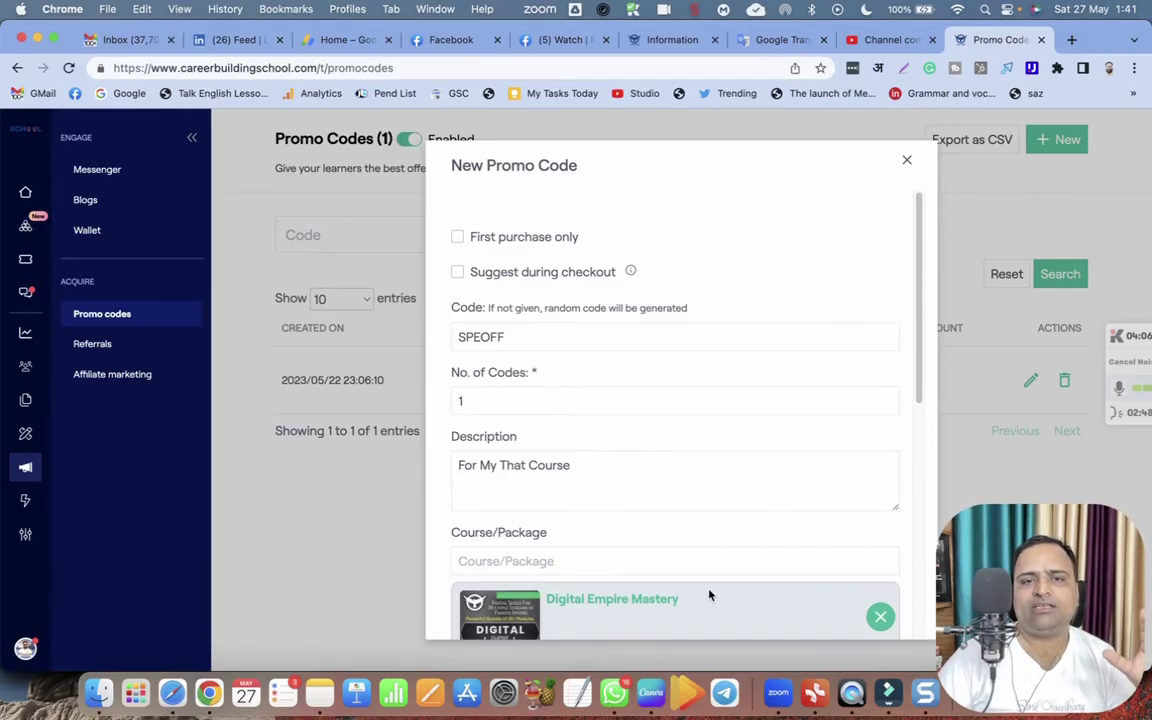
scroll(707, 347, down, 10)
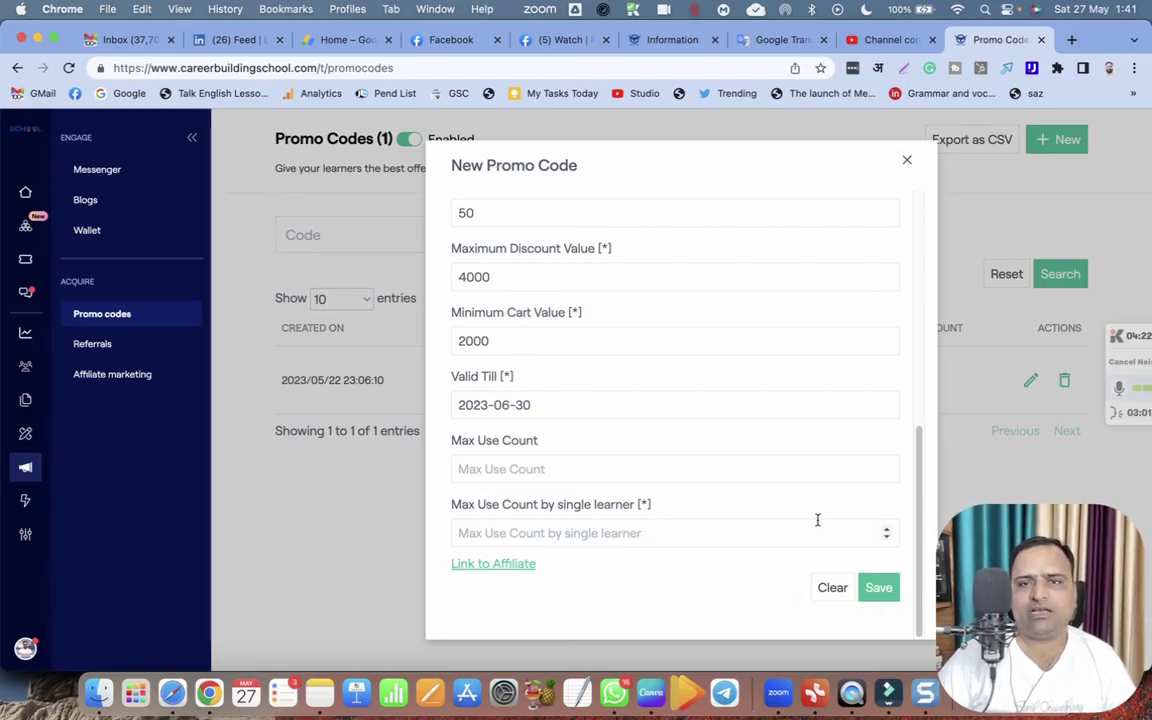
click(884, 592)
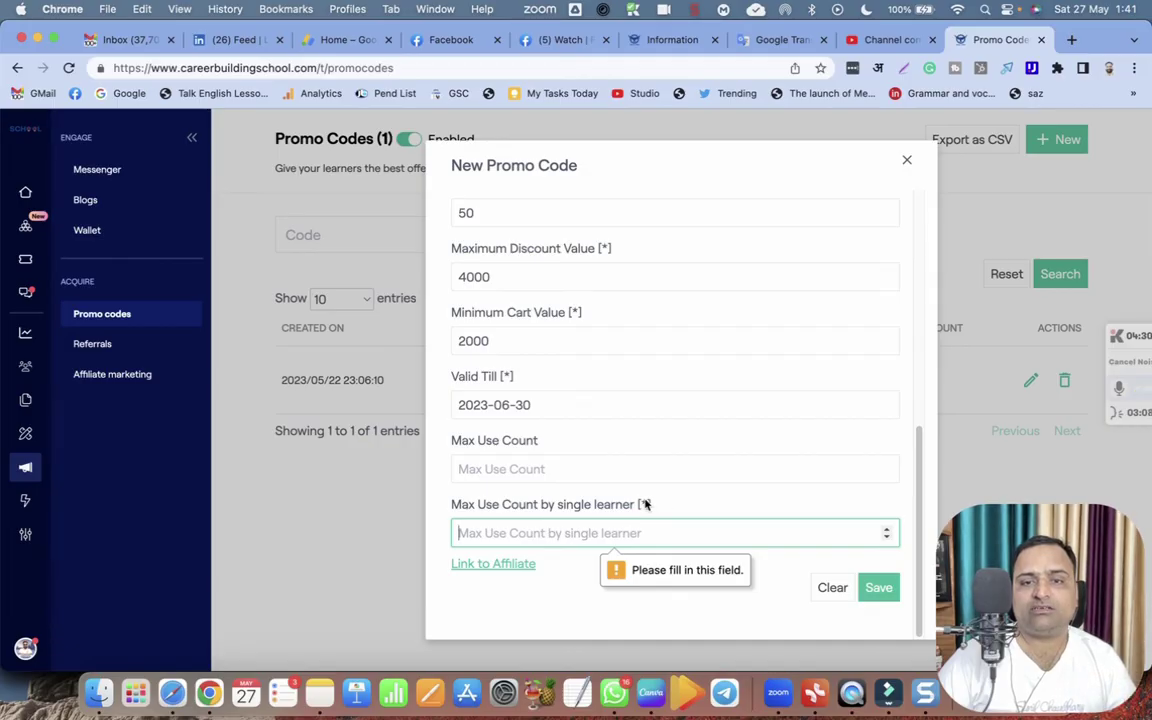
- Set the promo code's Max Use Count by single learner to 1
click(886, 531)
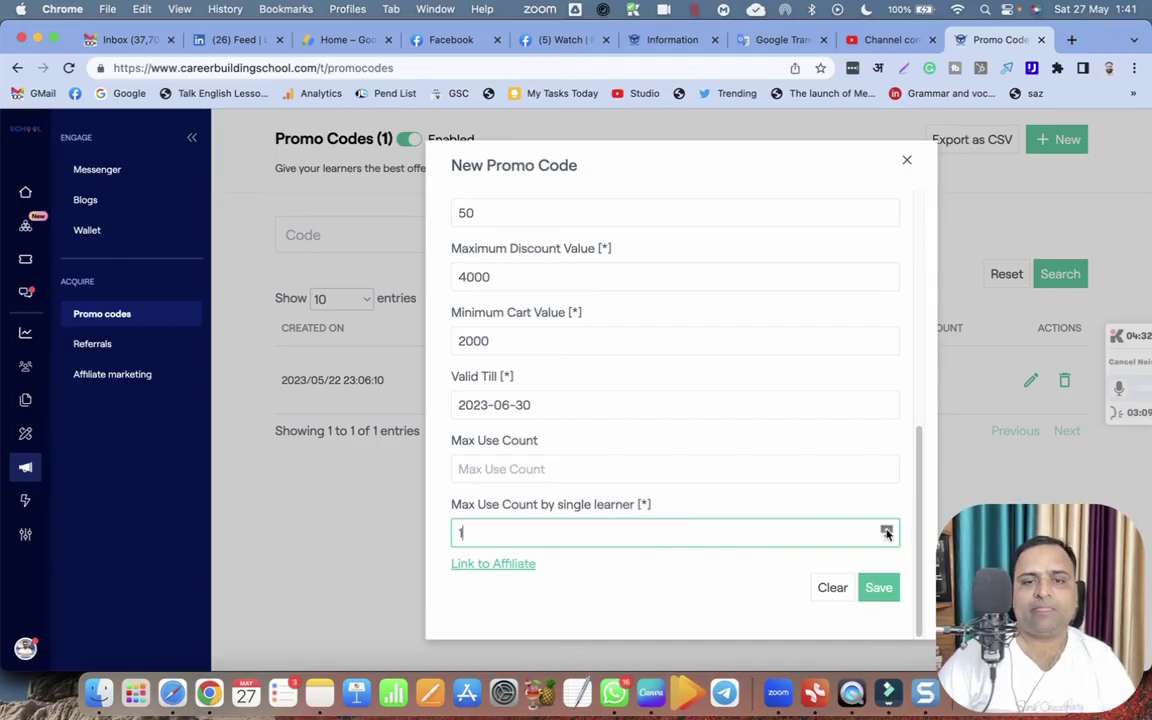
click(886, 531)
click(886, 531)
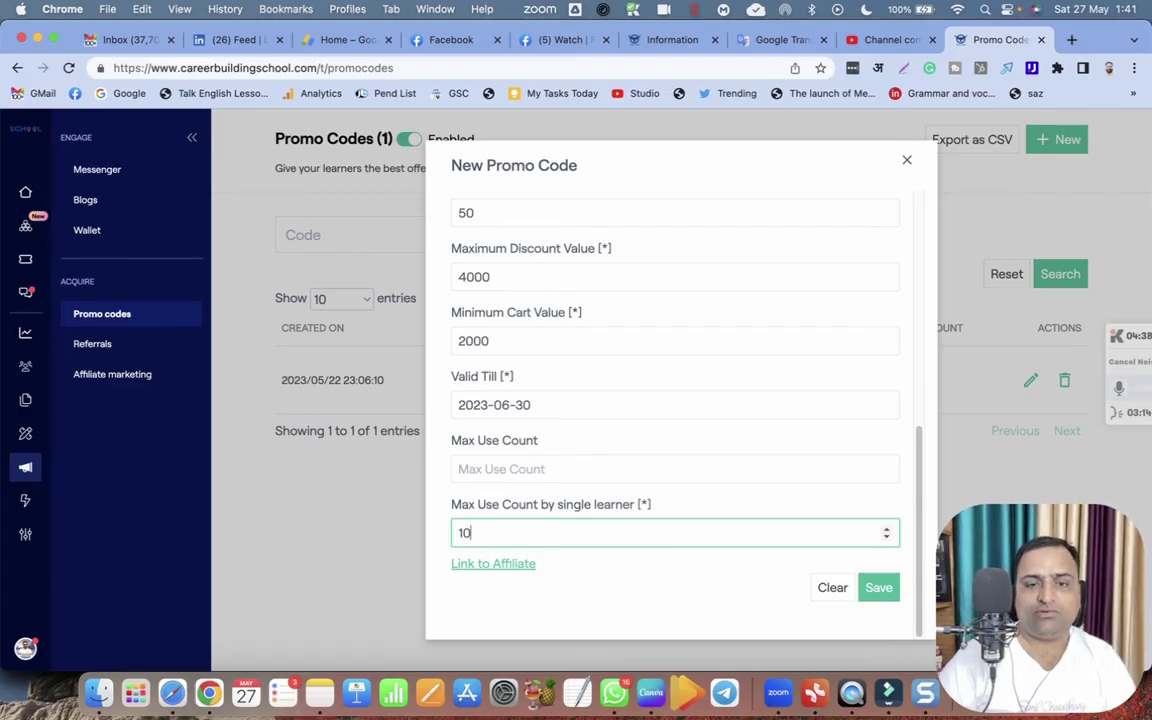
key(BackSpace)
key(BackSpace)
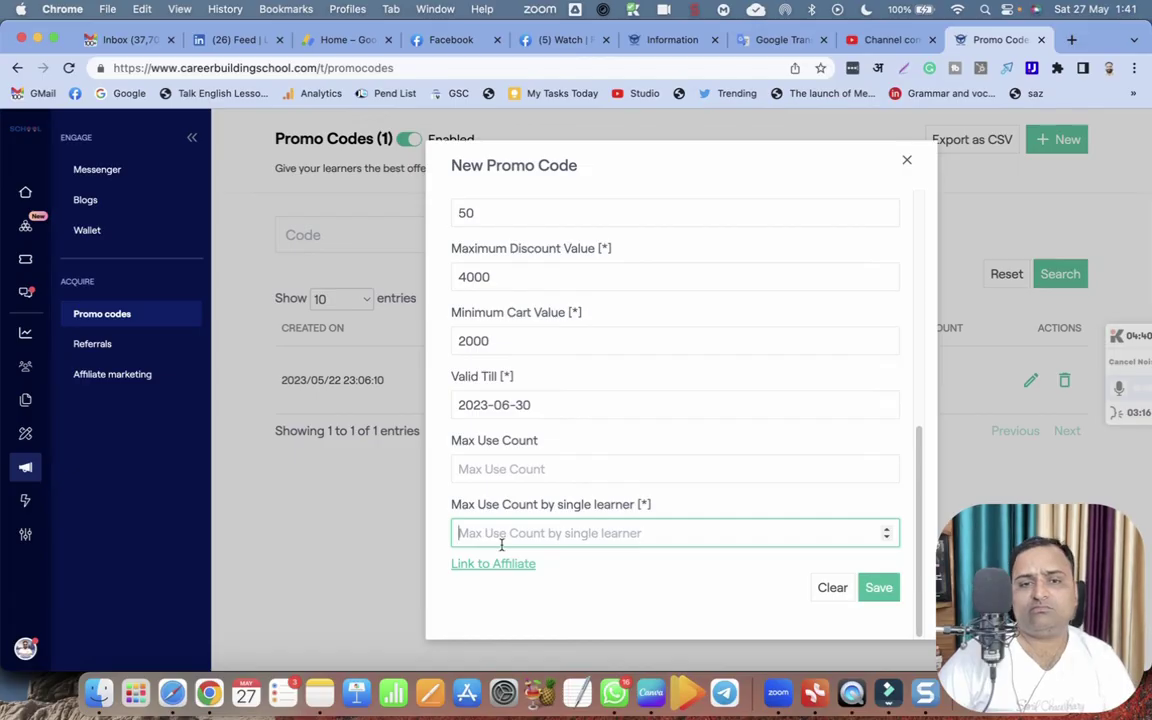
text(1)
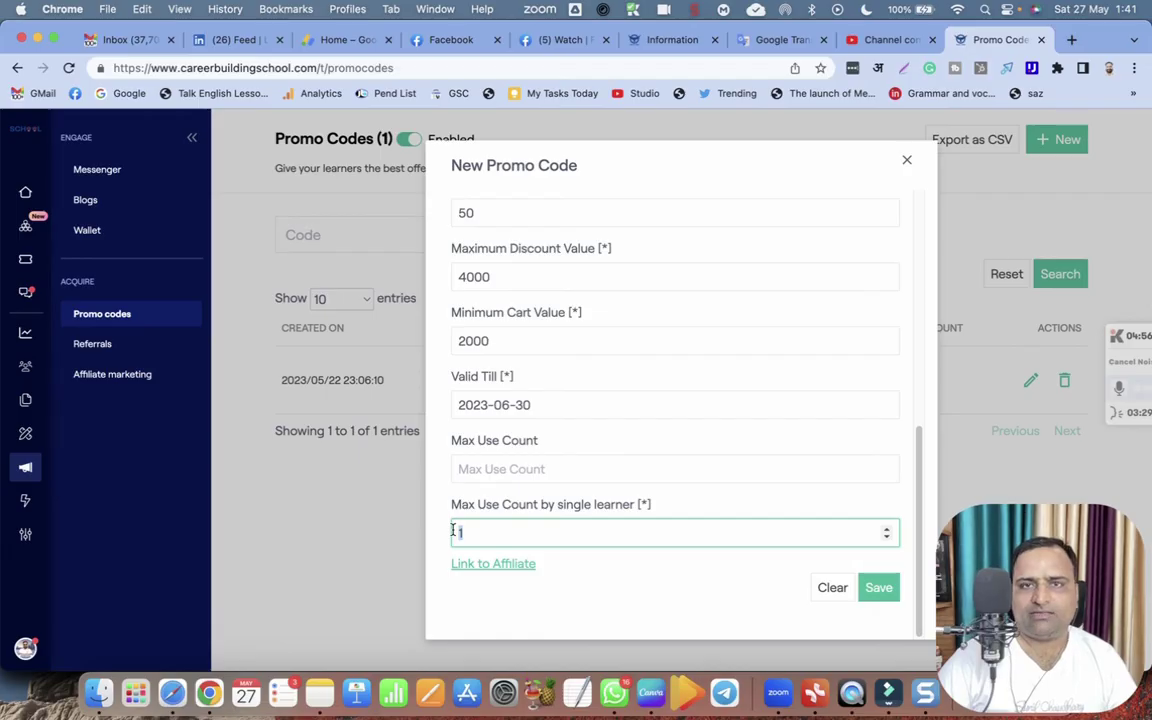
- Save the promo code with a Max Use Count by single learner of 10 and select its code SPEOFF in the list
key(BackSpace)
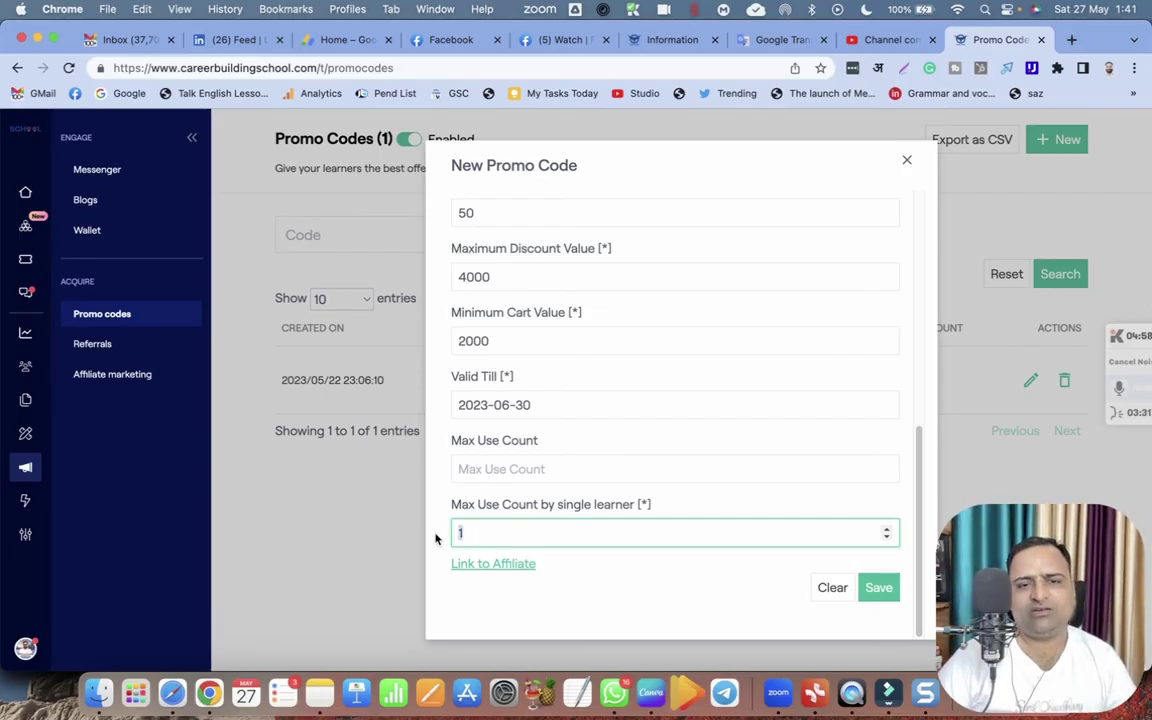
text(10)
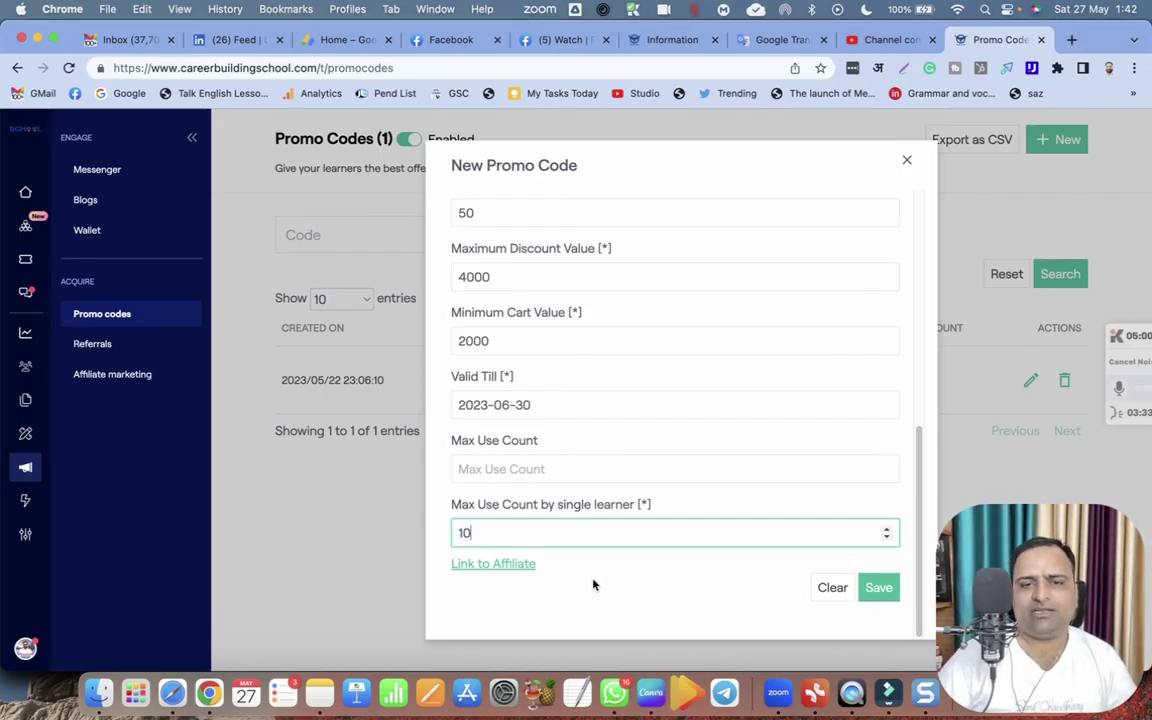
click(754, 599)
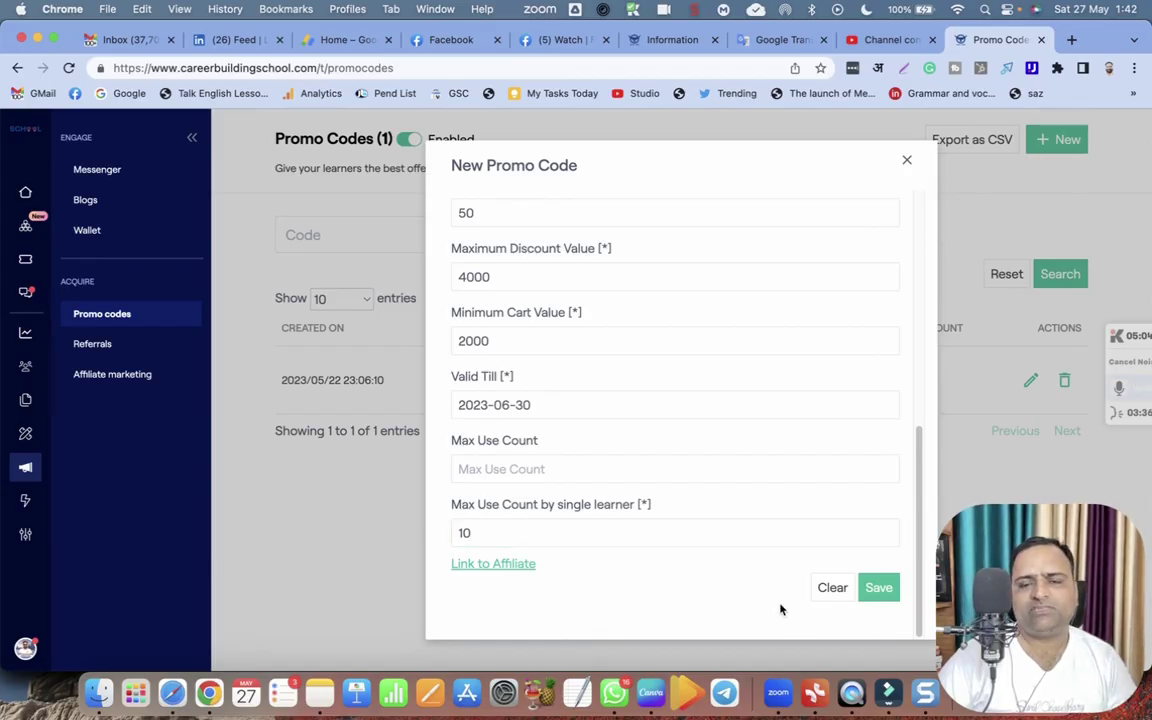
click(881, 594)
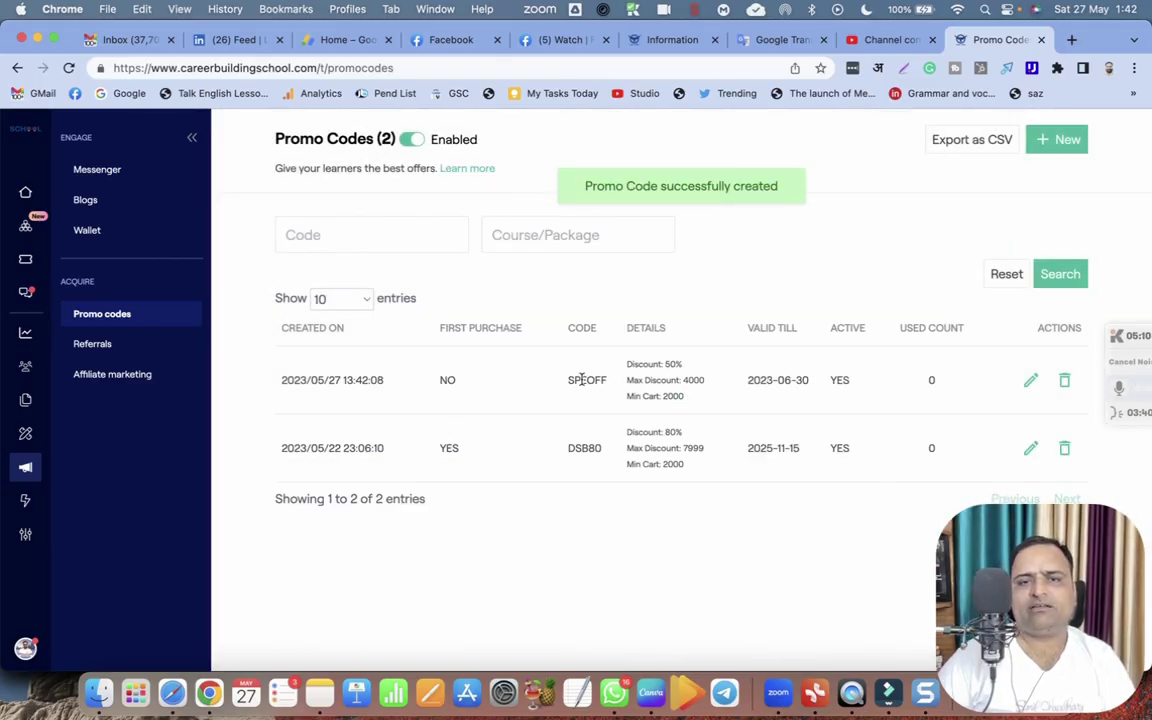
double_click(581, 379)
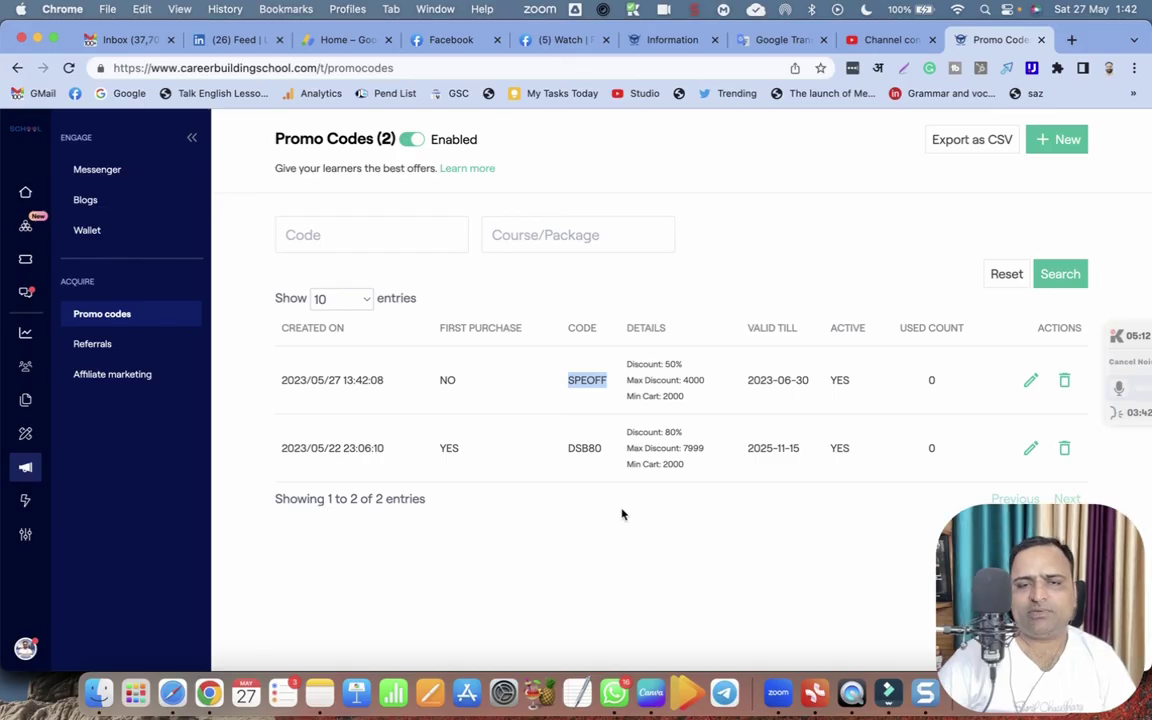